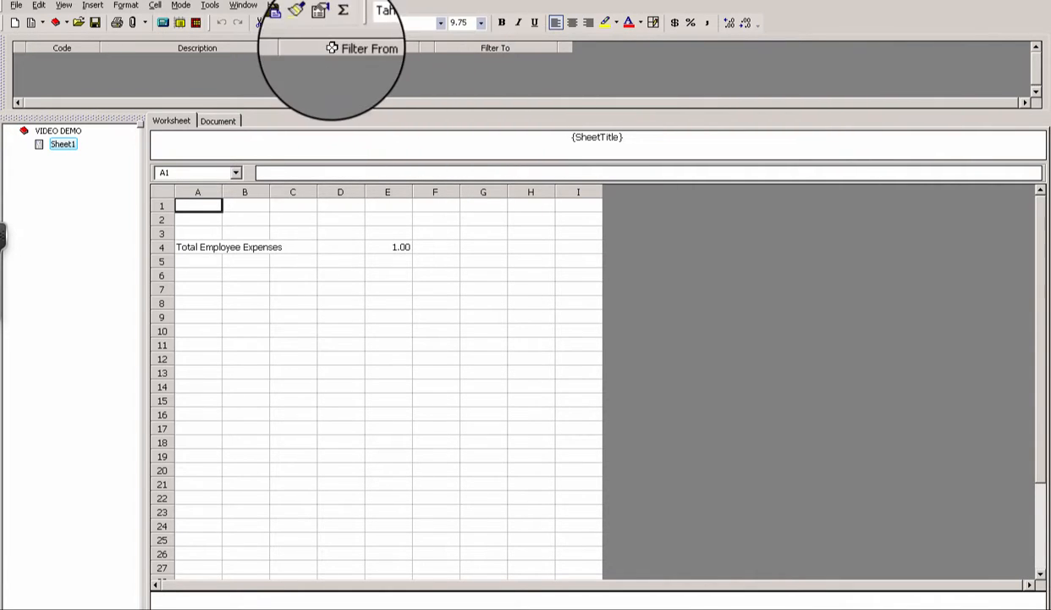
- Extract the primary worksheet and autofit column E to show the 1,455,794.30 total
click(162, 23)
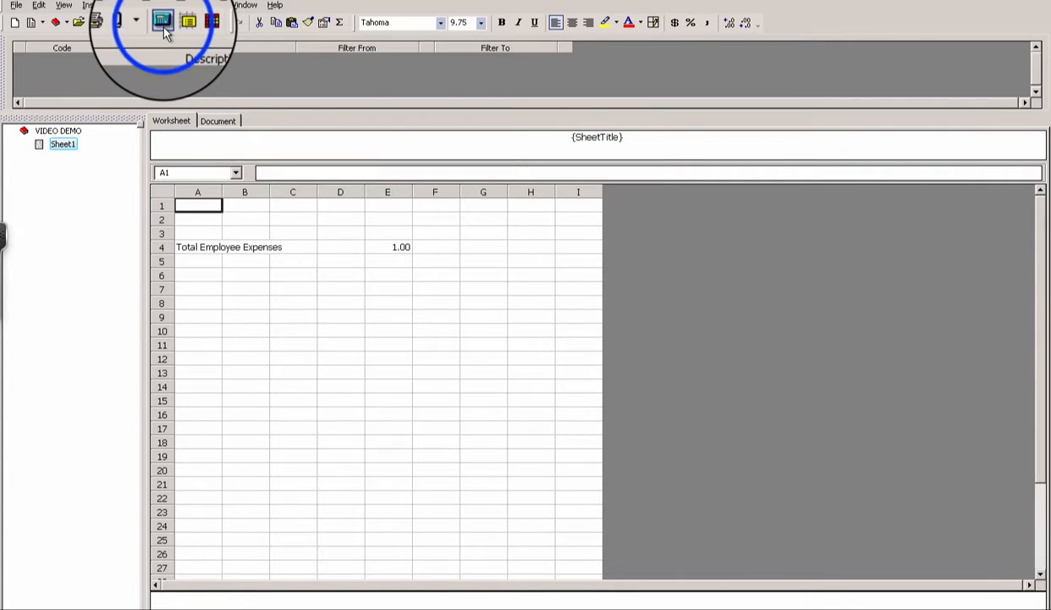
click(163, 24)
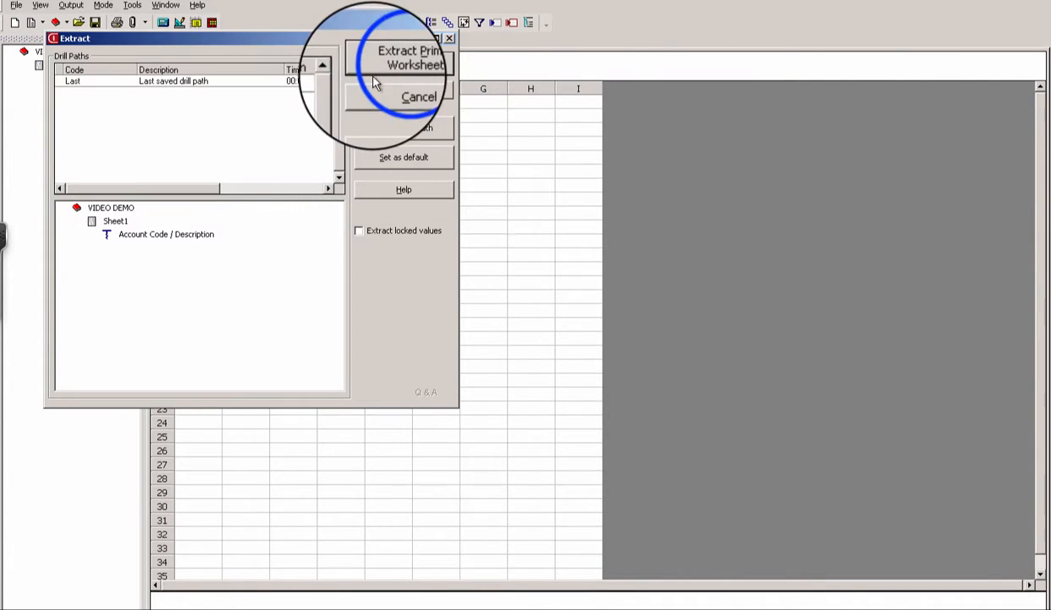
click(399, 61)
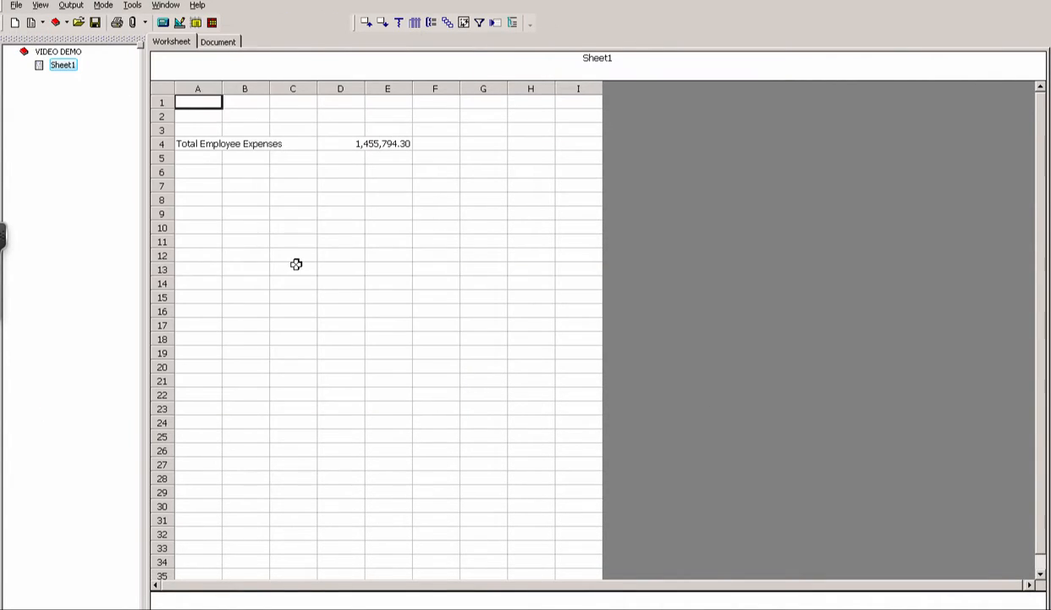
double_click(412, 90)
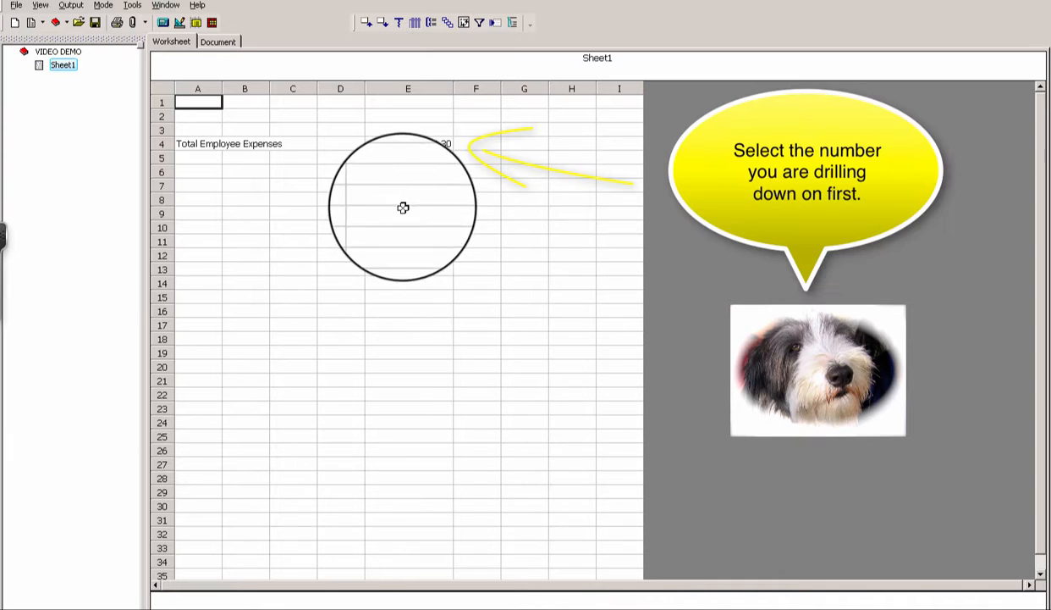
click(420, 144)
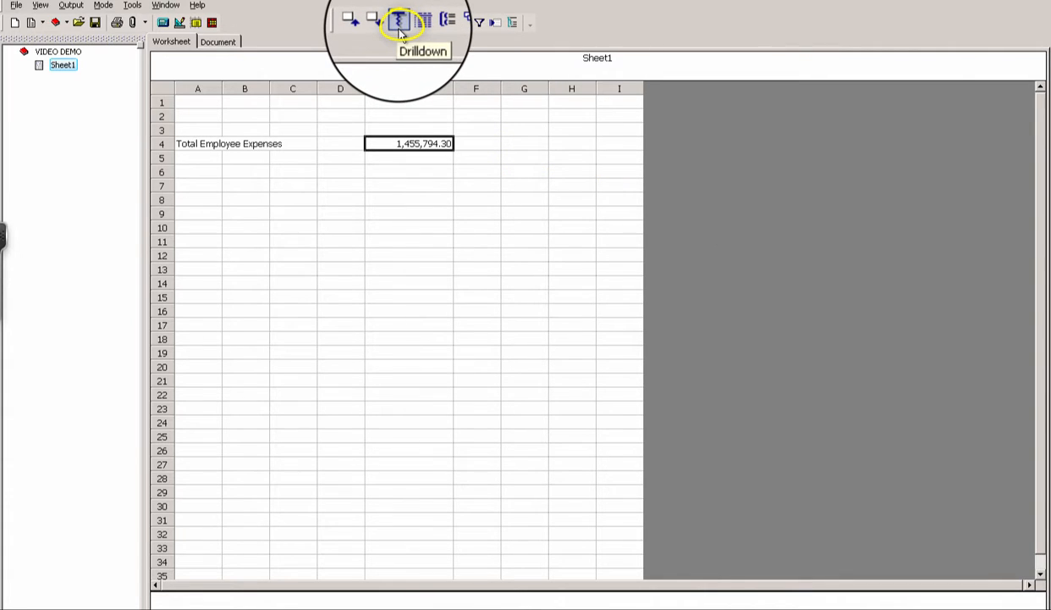
- Drill the total down by CA Chart of Accounts Account Code and Description
click(400, 27)
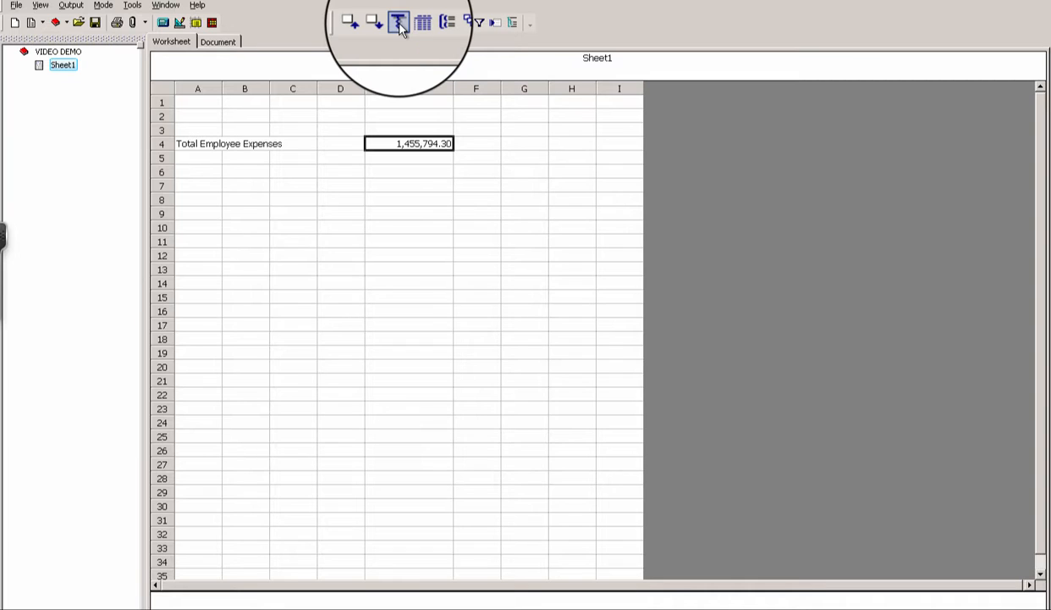
click(401, 27)
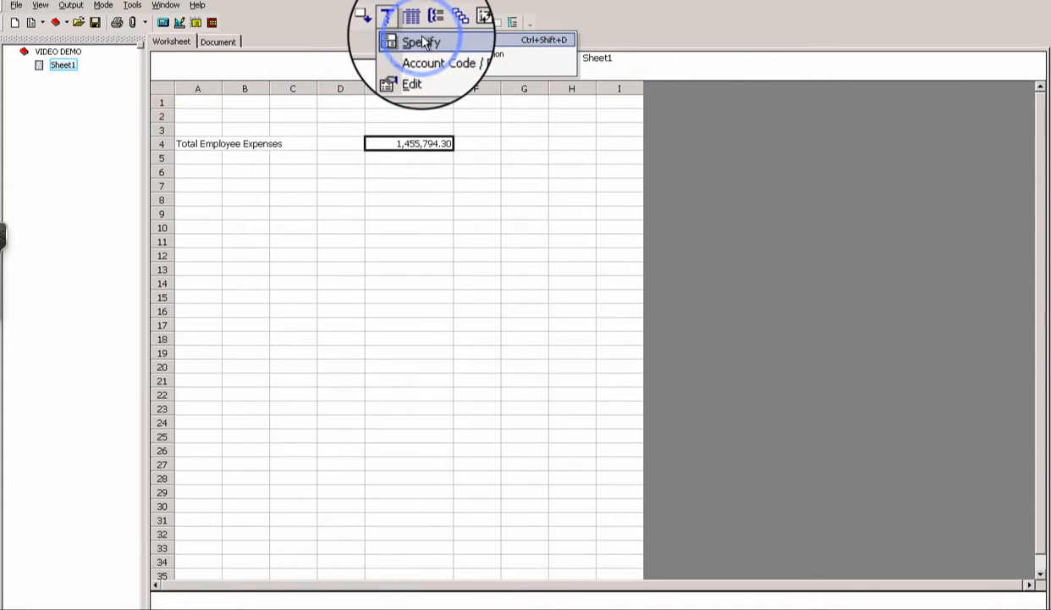
click(426, 48)
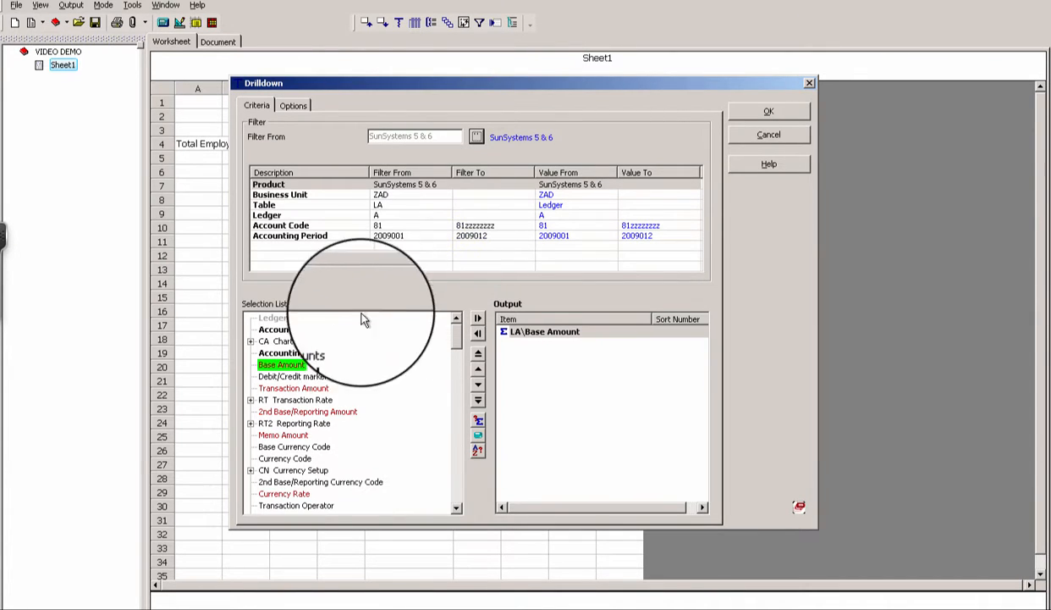
click(251, 342)
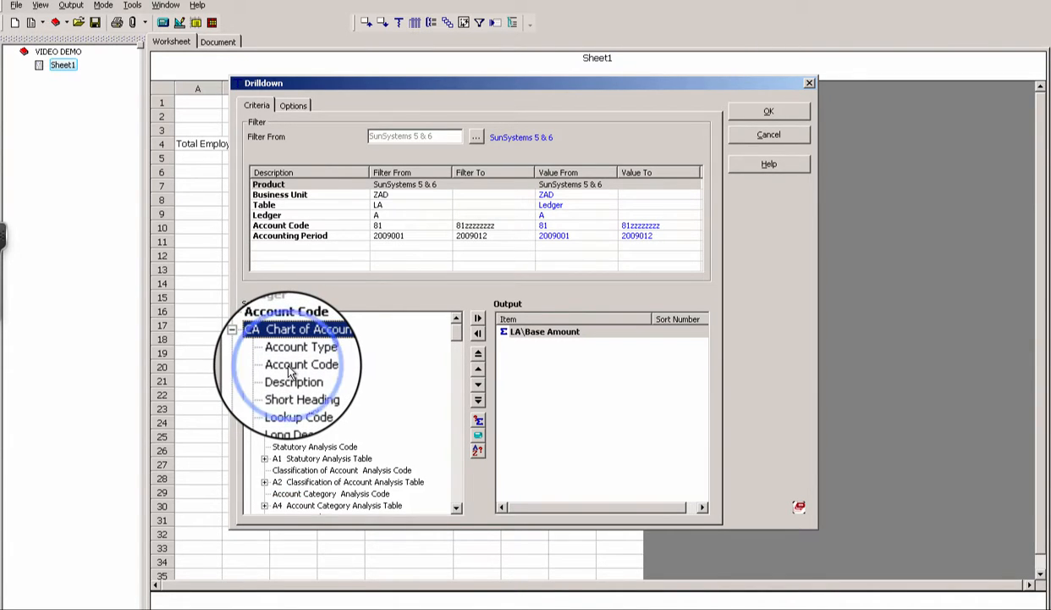
double_click(290, 367)
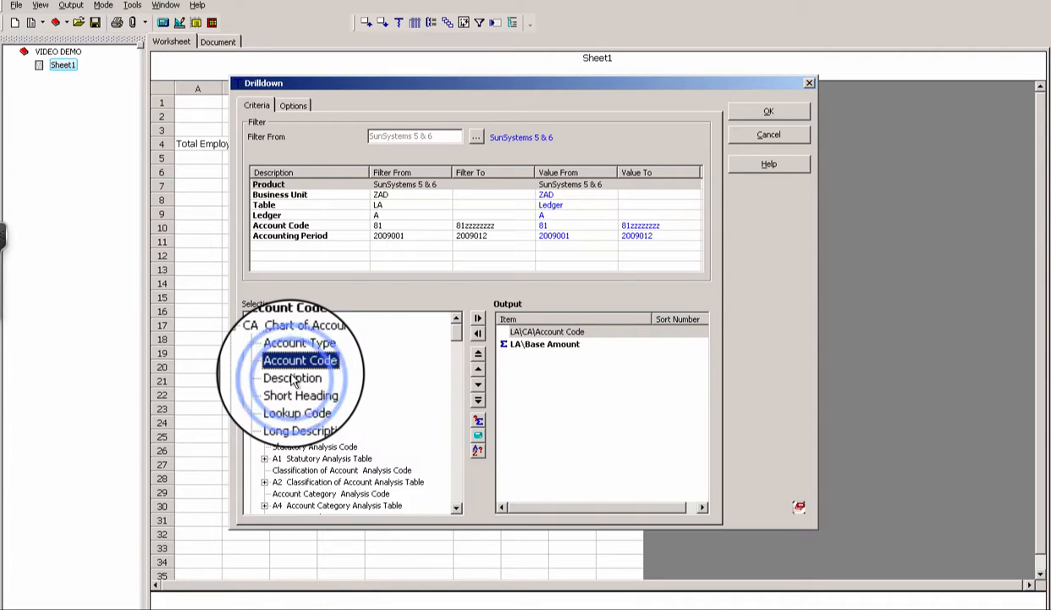
double_click(291, 376)
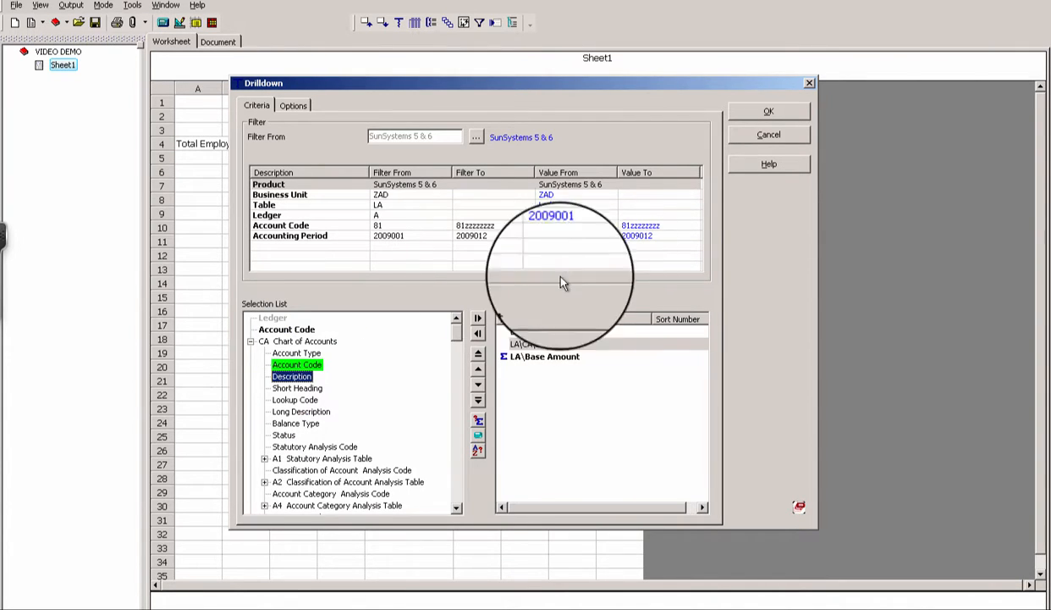
click(769, 112)
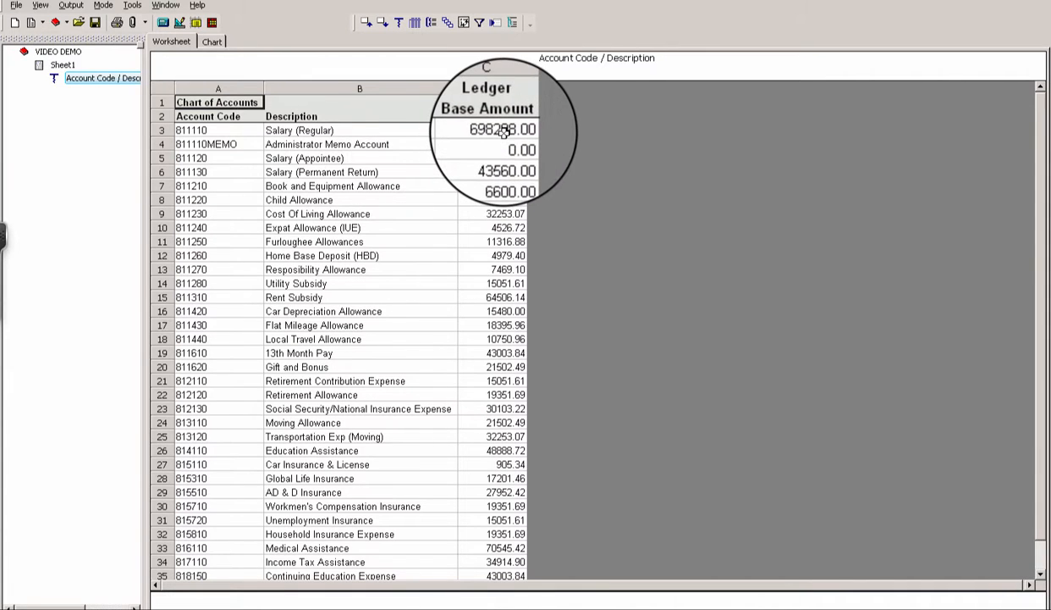
- Select the Ledger Base Amount cells to confirm they sum to 1,455,794.30
drag(503, 131, 496, 548)
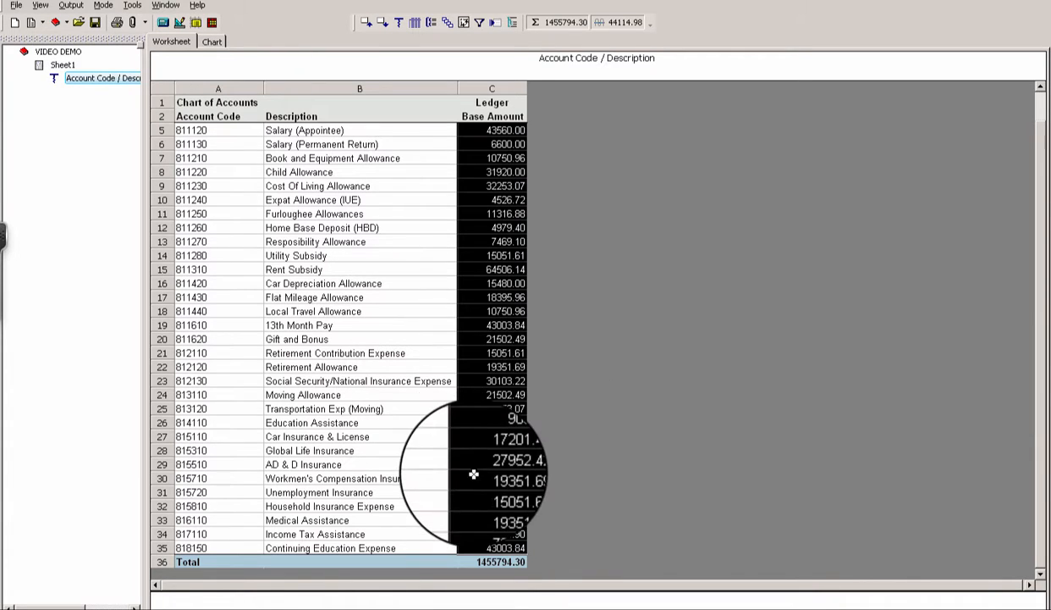
- Drill the account breakdown down by employee Name from the L7 Who Analysis Table
click(399, 24)
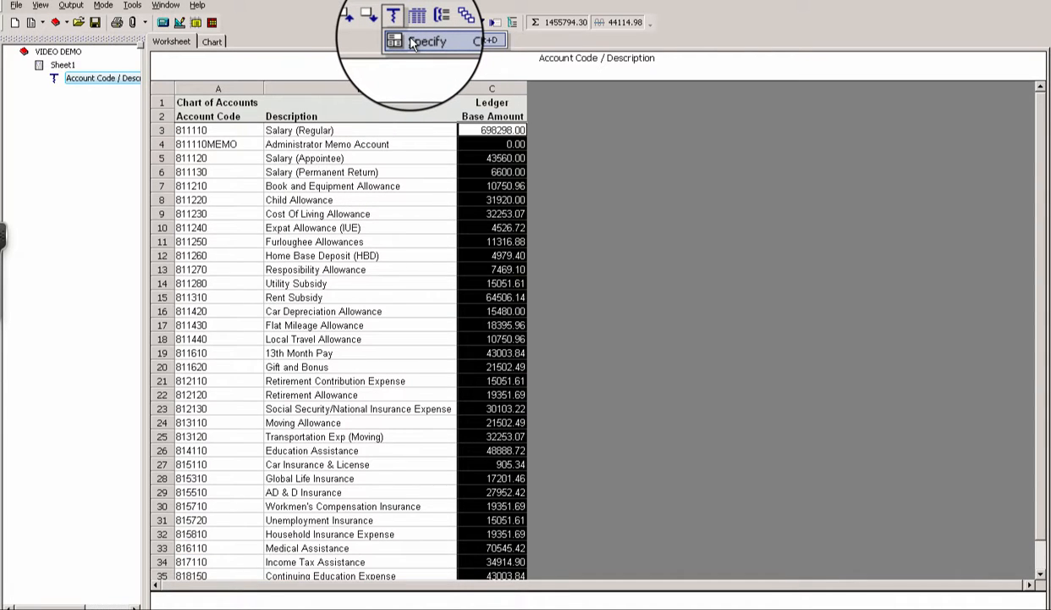
click(421, 42)
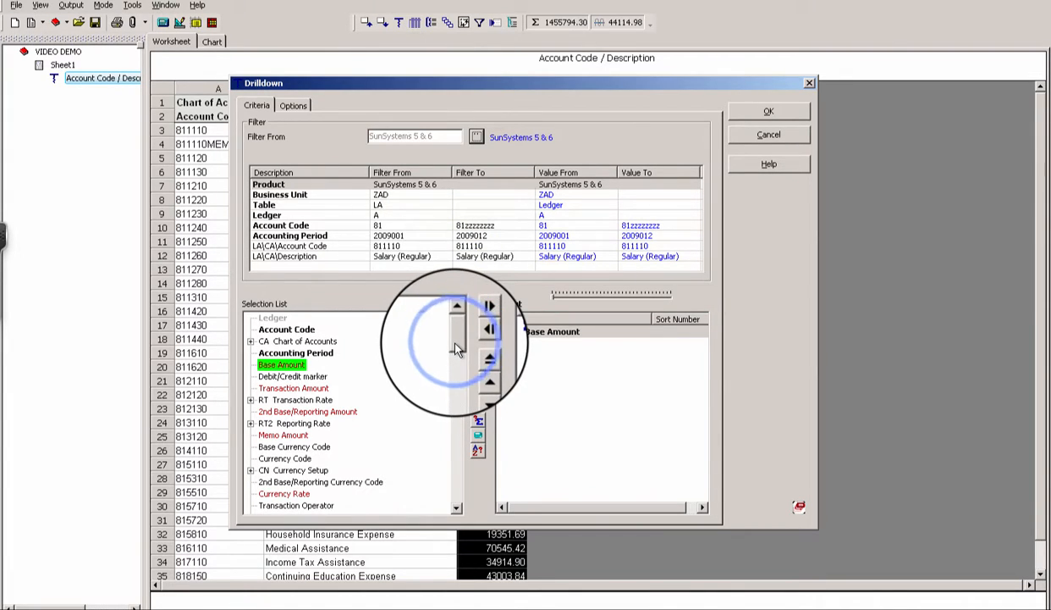
drag(453, 345, 439, 406)
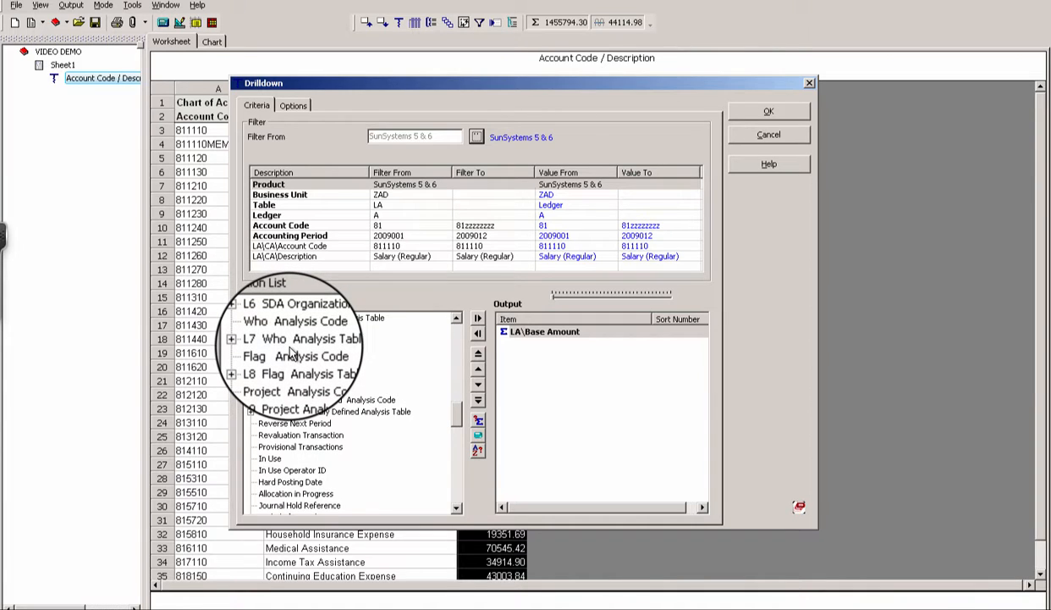
click(250, 347)
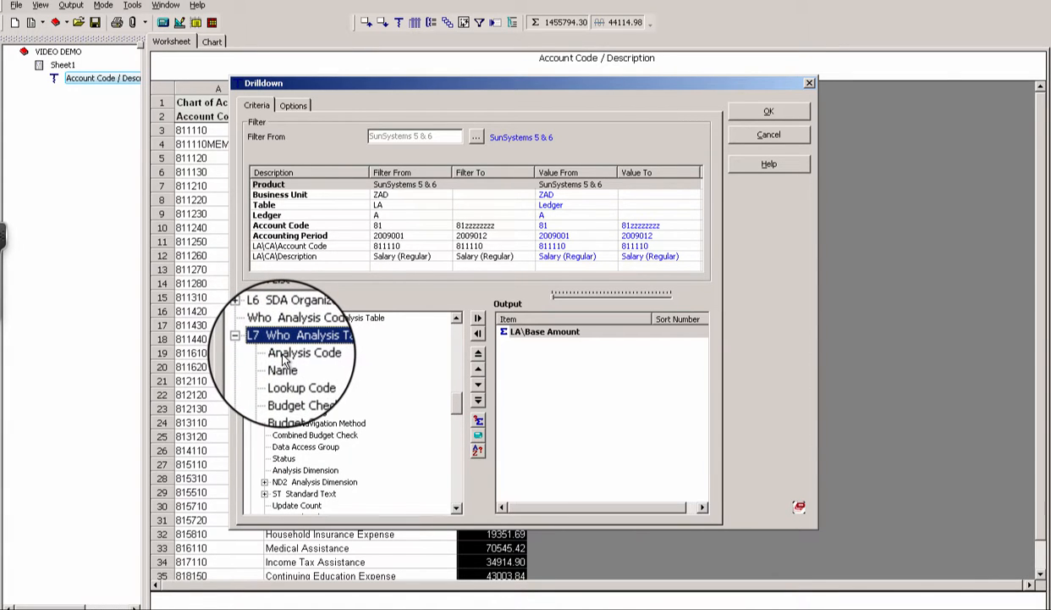
click(284, 364)
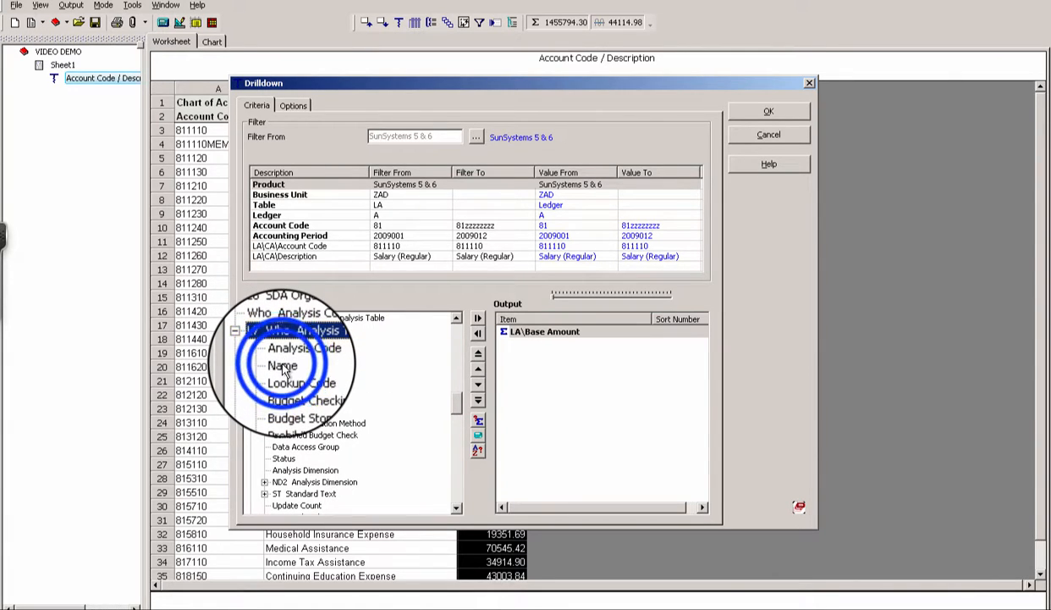
double_click(283, 365)
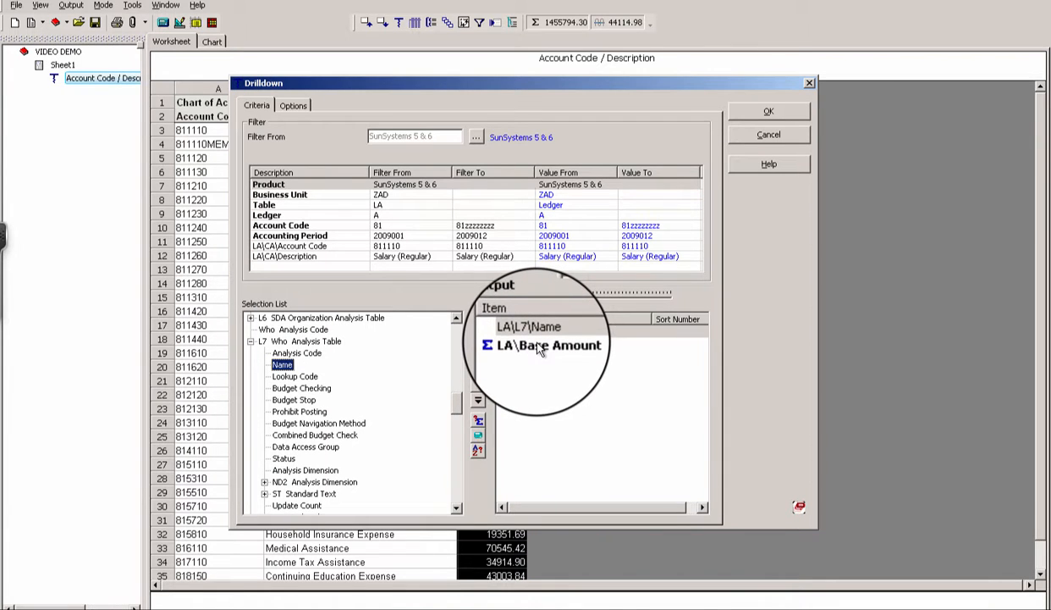
click(768, 111)
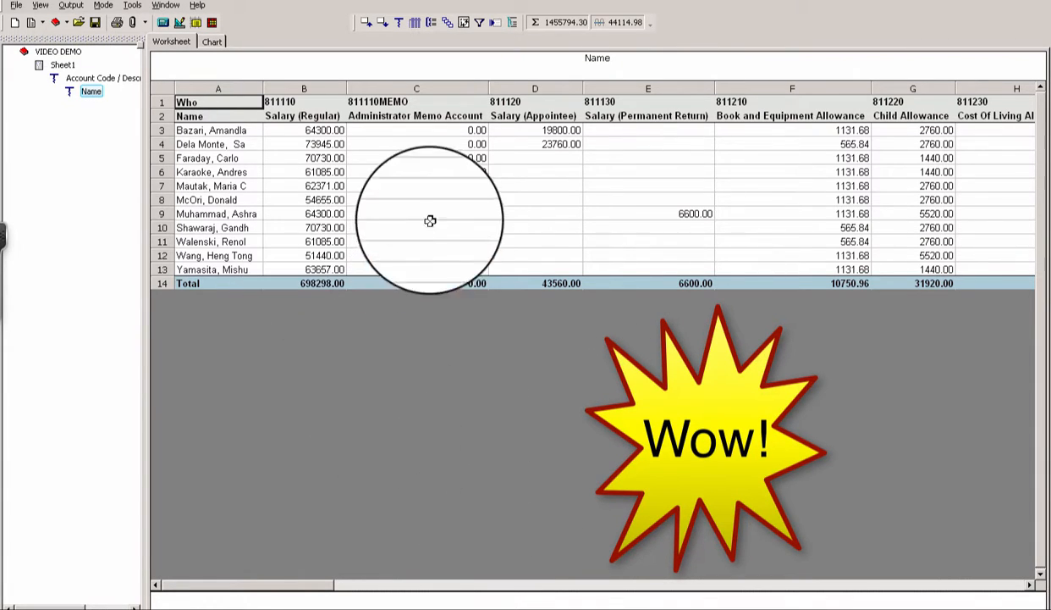
click(488, 88)
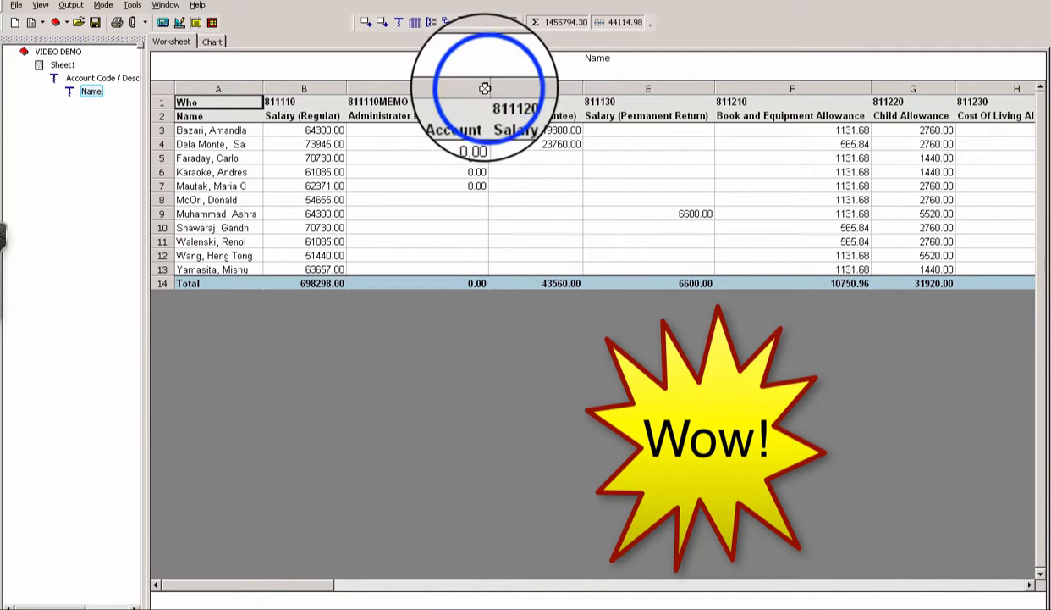
drag(488, 88, 399, 88)
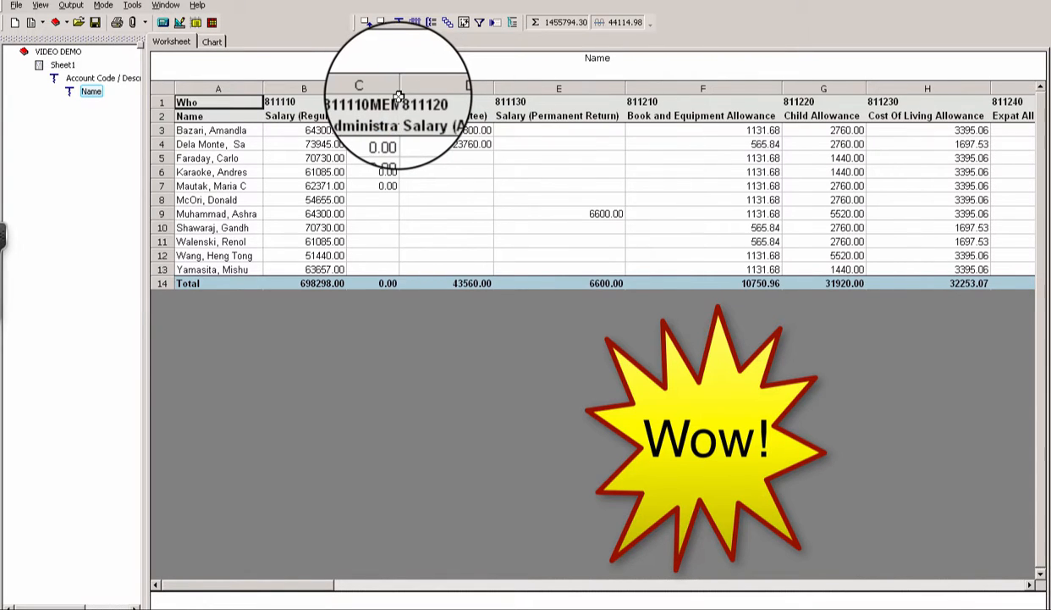
drag(626, 89, 576, 88)
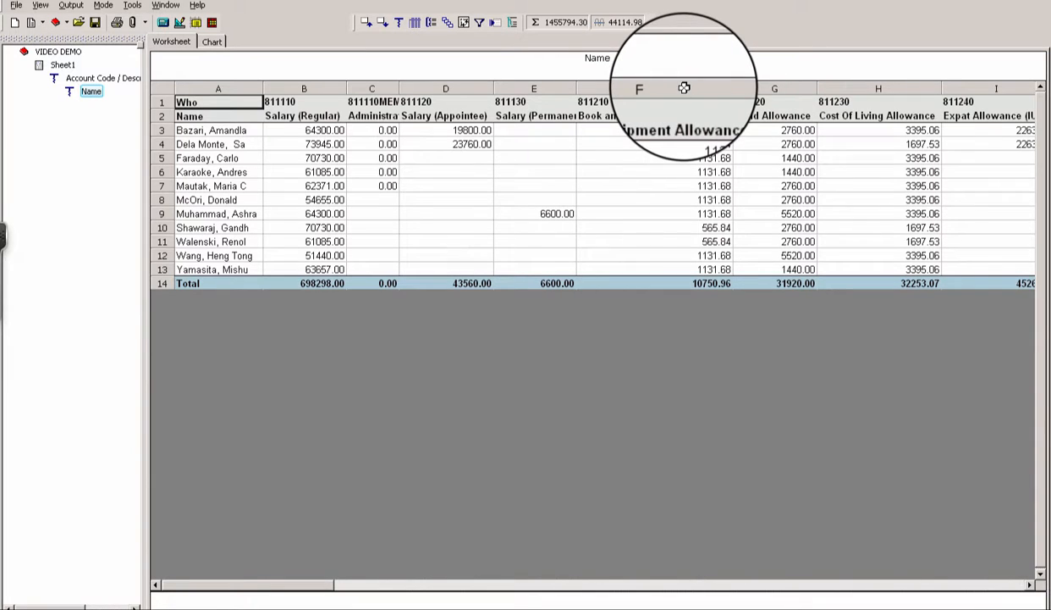
drag(733, 88, 659, 88)
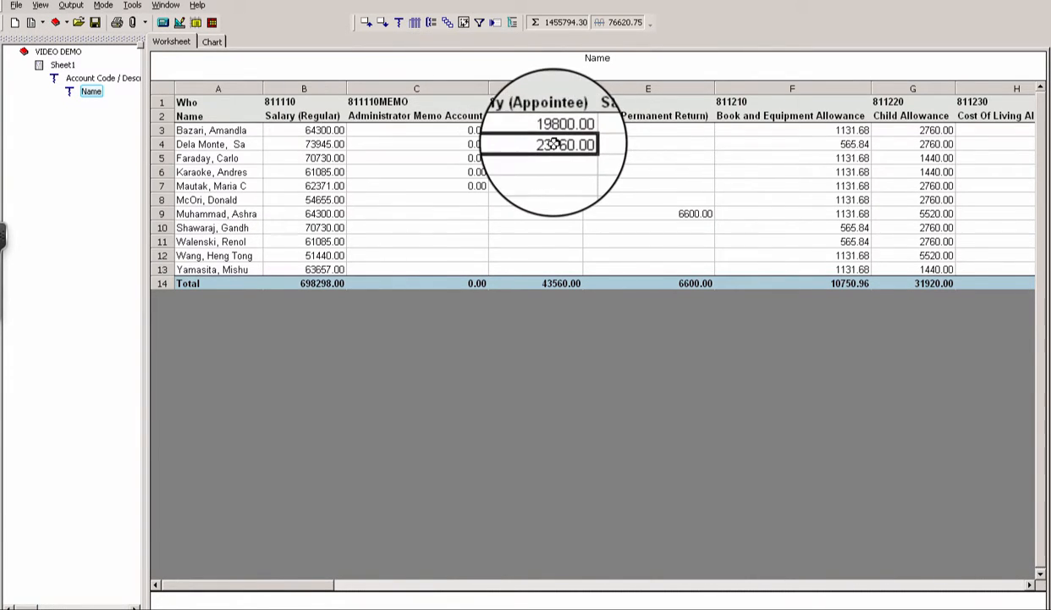
- Drill the 23760.00 Salary (Appointee) amount down by Accounting Period, showing 1980.00 per period
click(399, 23)
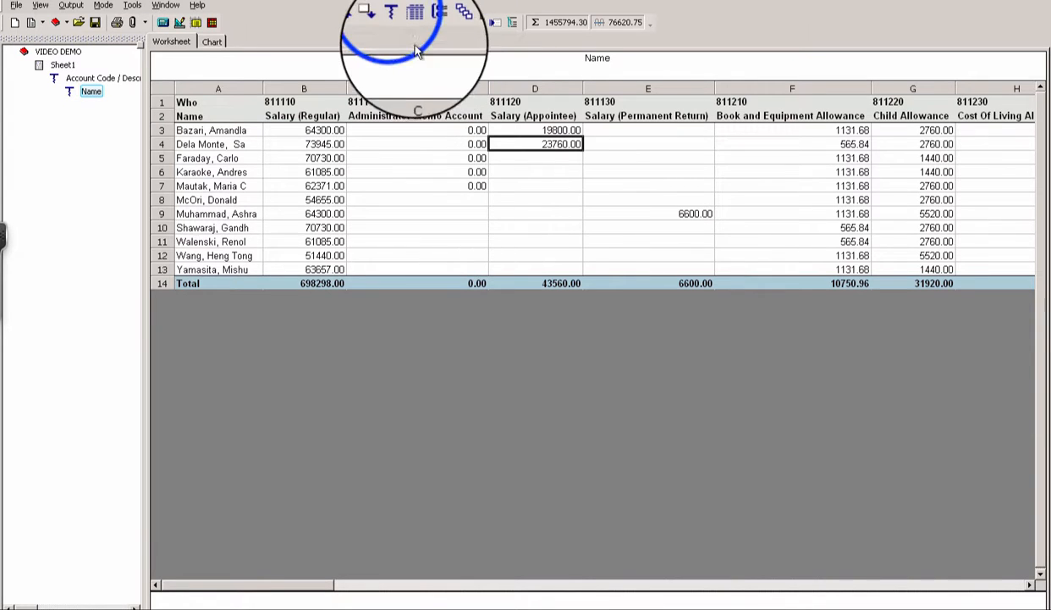
click(403, 42)
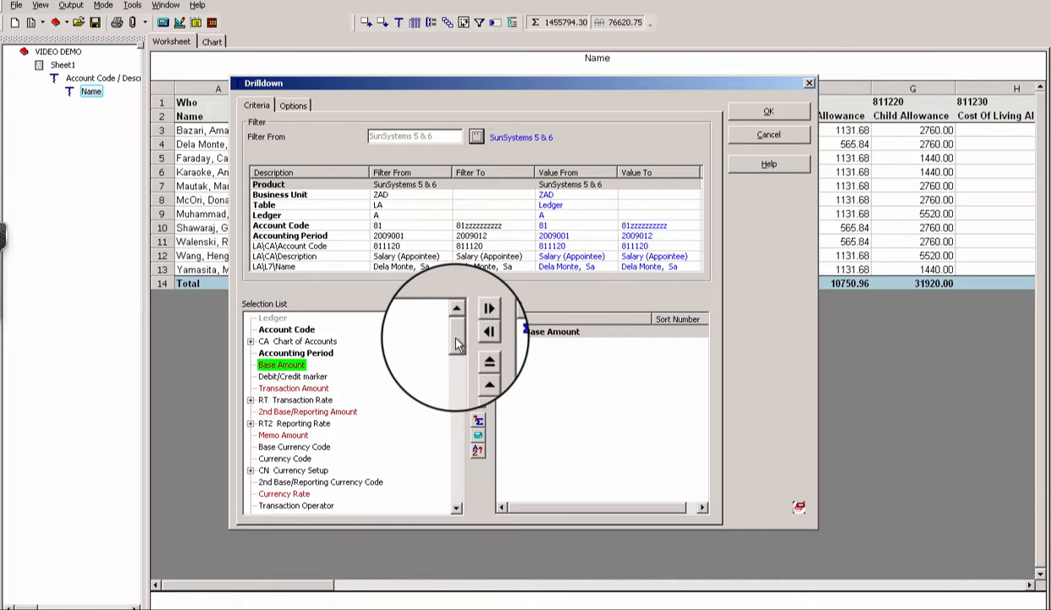
click(266, 366)
double_click(279, 352)
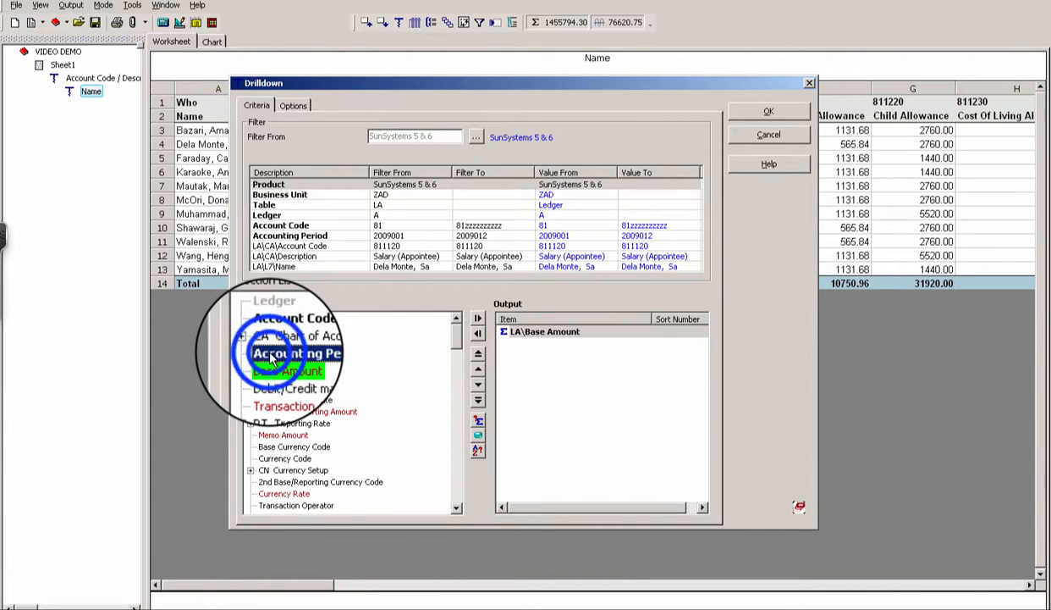
click(747, 113)
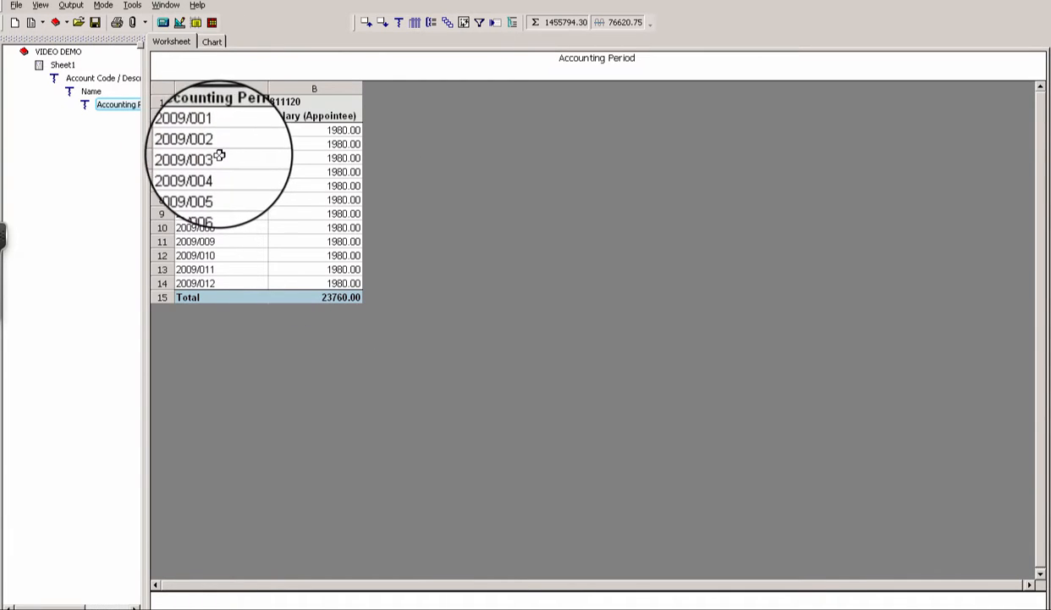
click(341, 173)
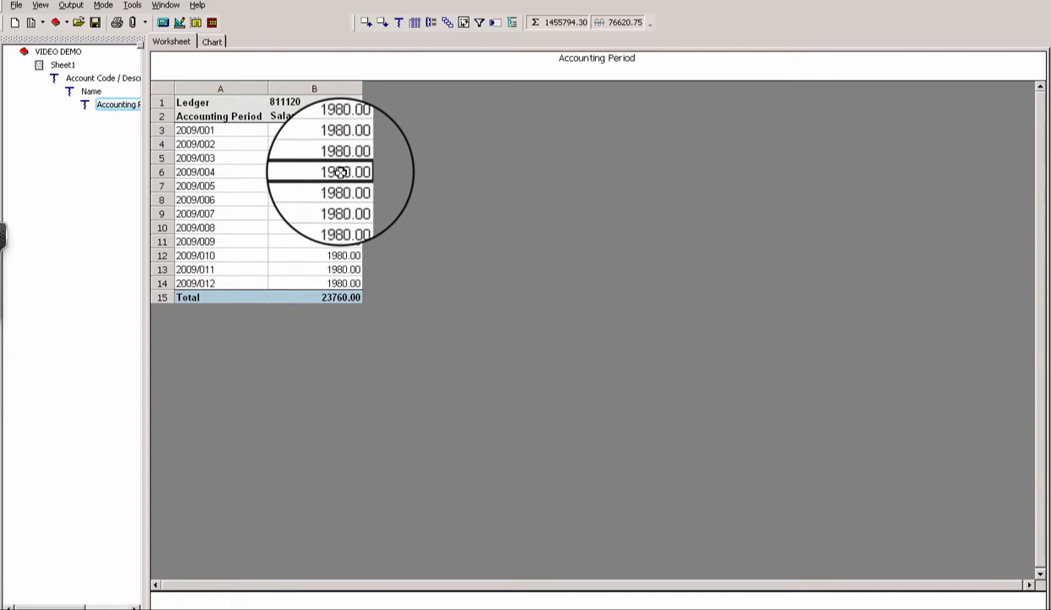
- Specify a 2009/004 drilldown with Transaction Date and Journal No. output columns
click(399, 23)
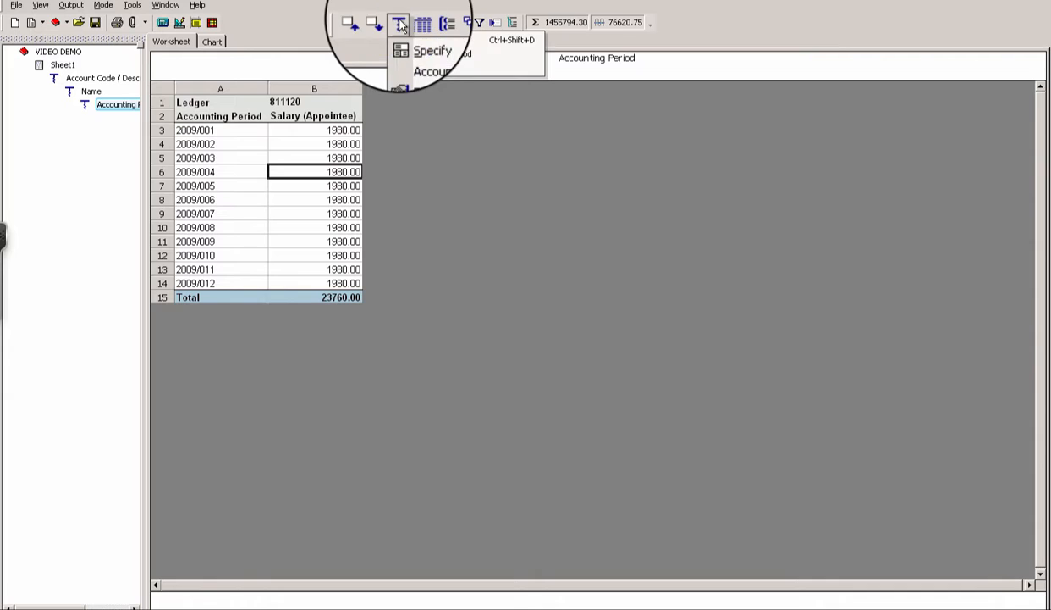
click(413, 43)
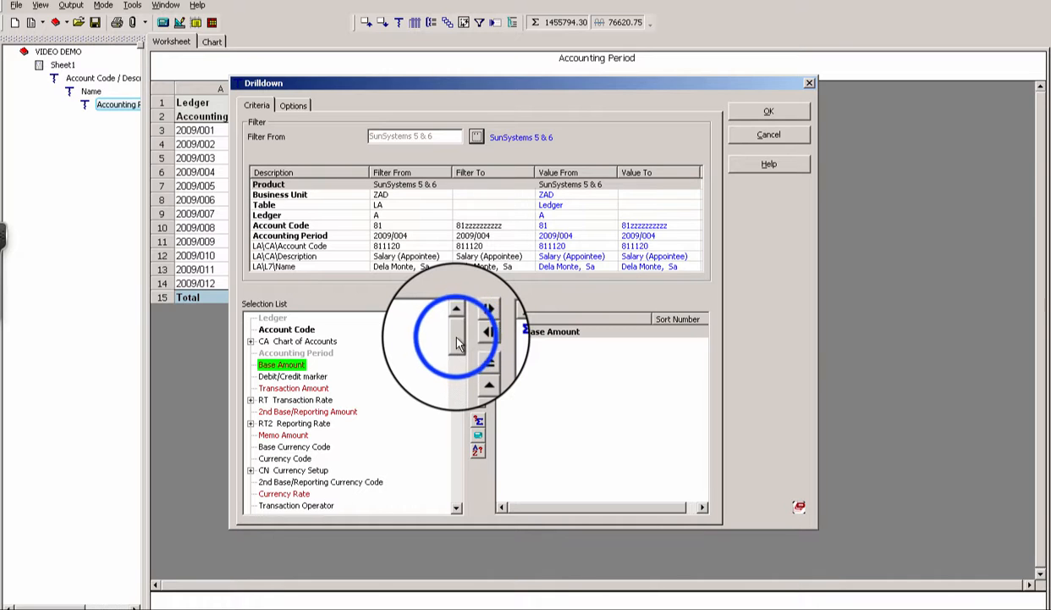
drag(457, 343, 457, 352)
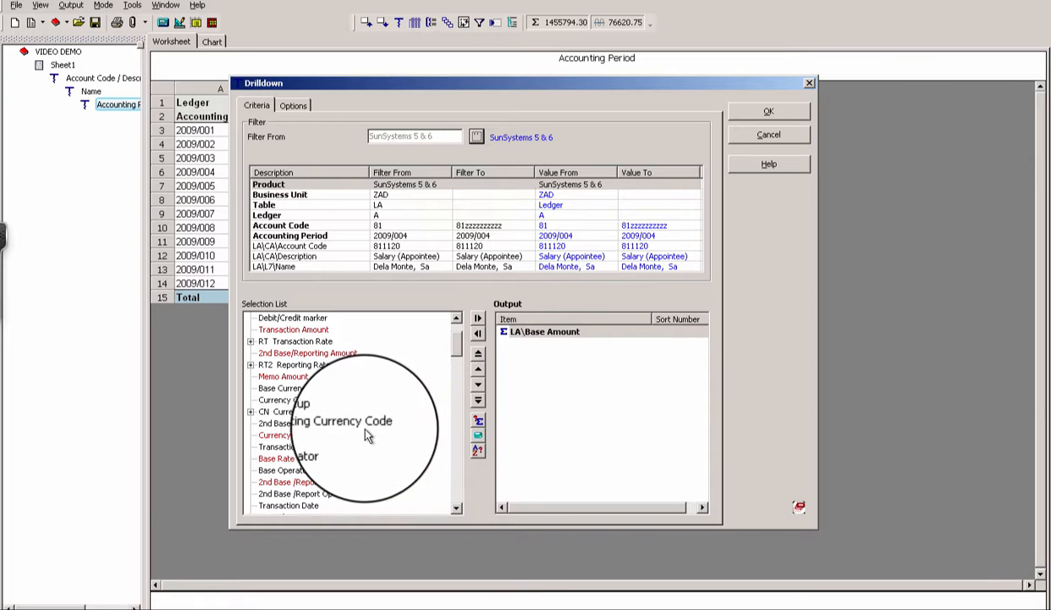
click(457, 508)
click(457, 508)
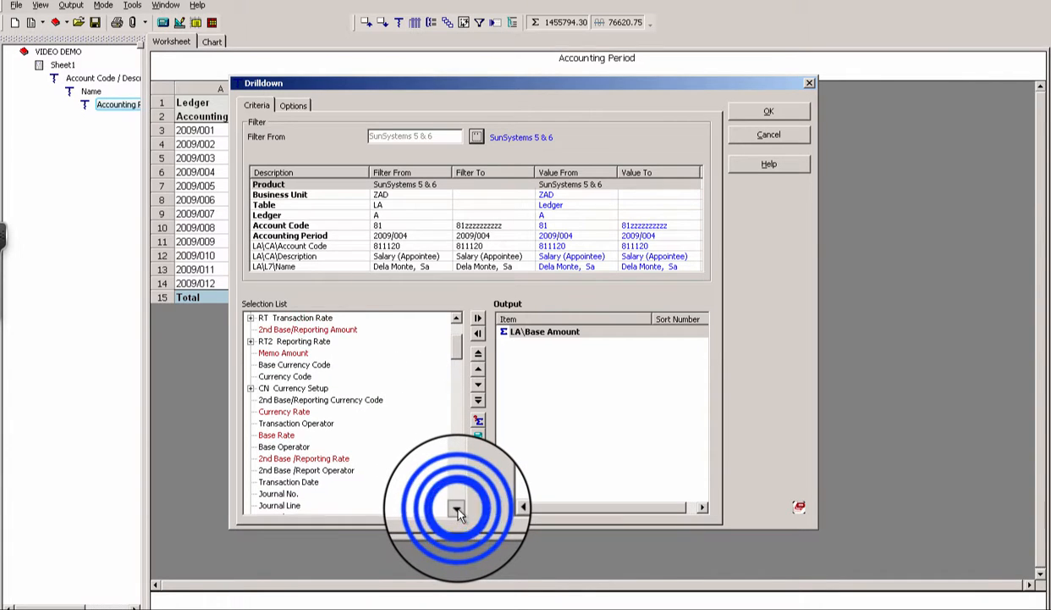
click(457, 508)
click(457, 508)
click(457, 508)
click(271, 451)
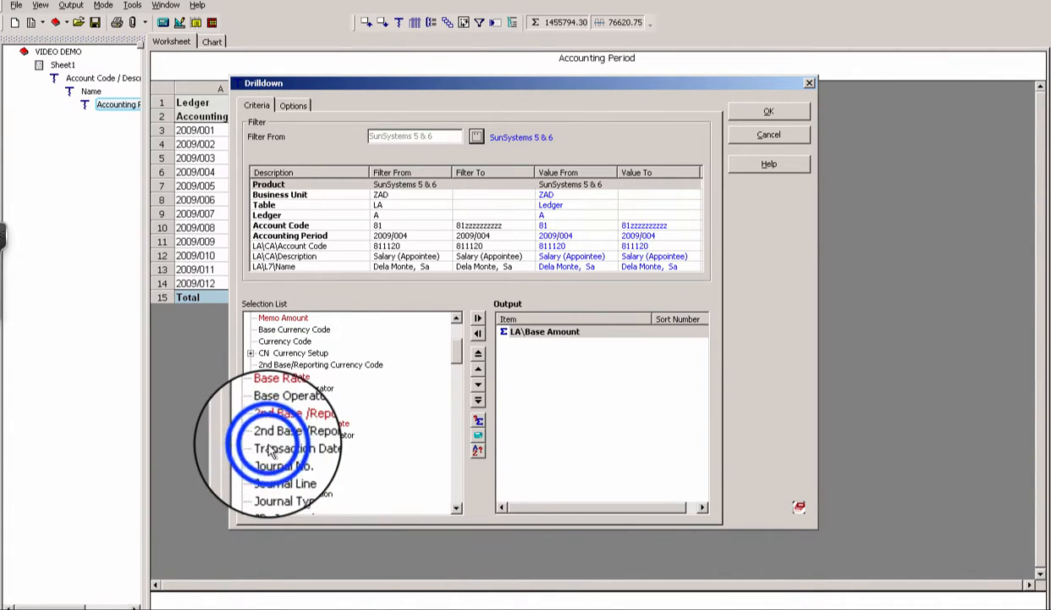
double_click(273, 461)
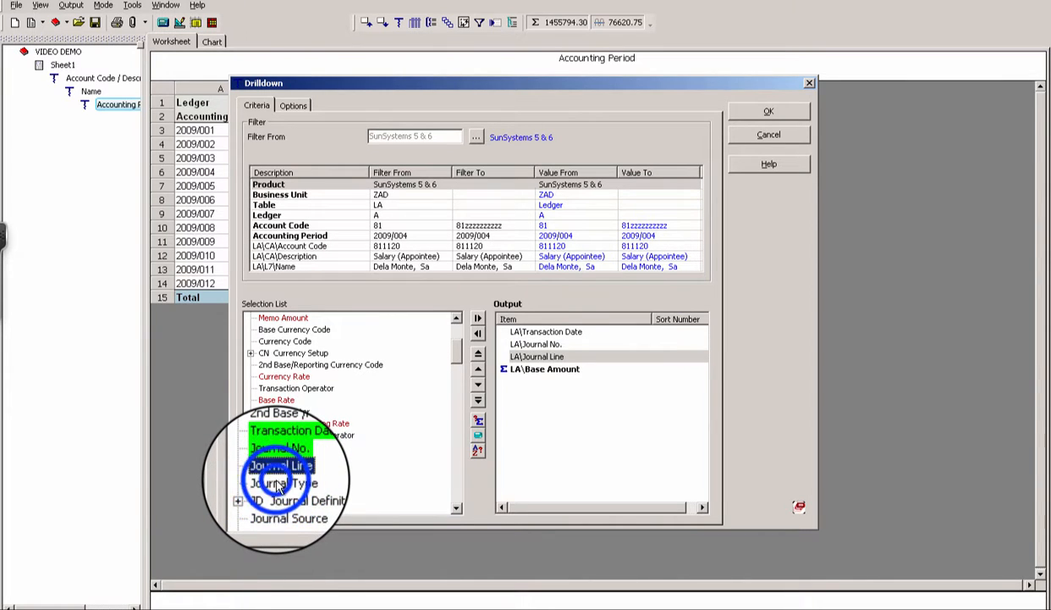
- Swap Journal Type for Journal Source and Transaction Reference, then run the transaction drilldown
click(457, 507)
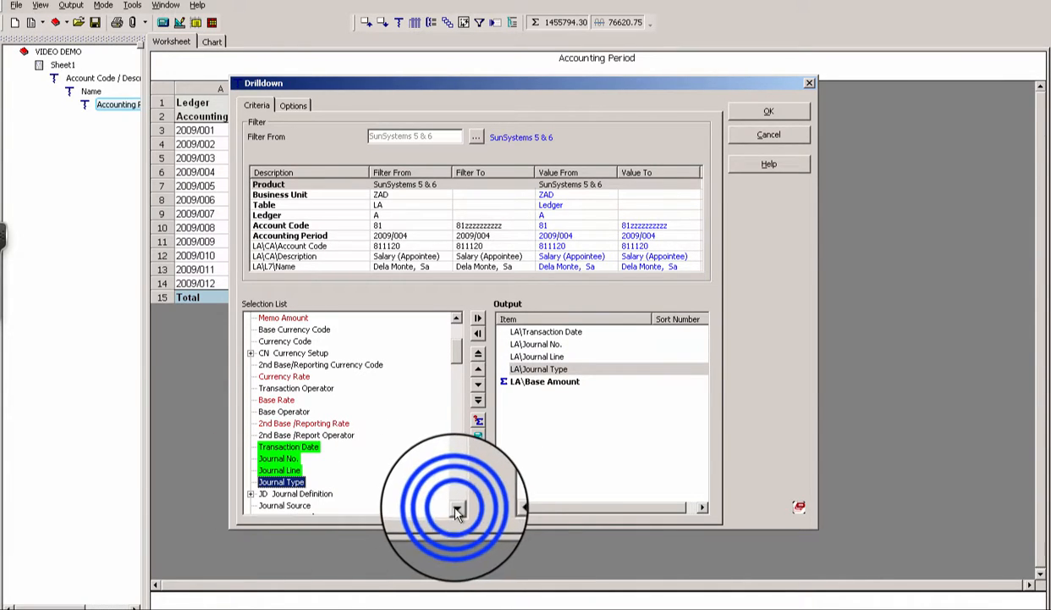
click(457, 508)
click(457, 507)
click(457, 507)
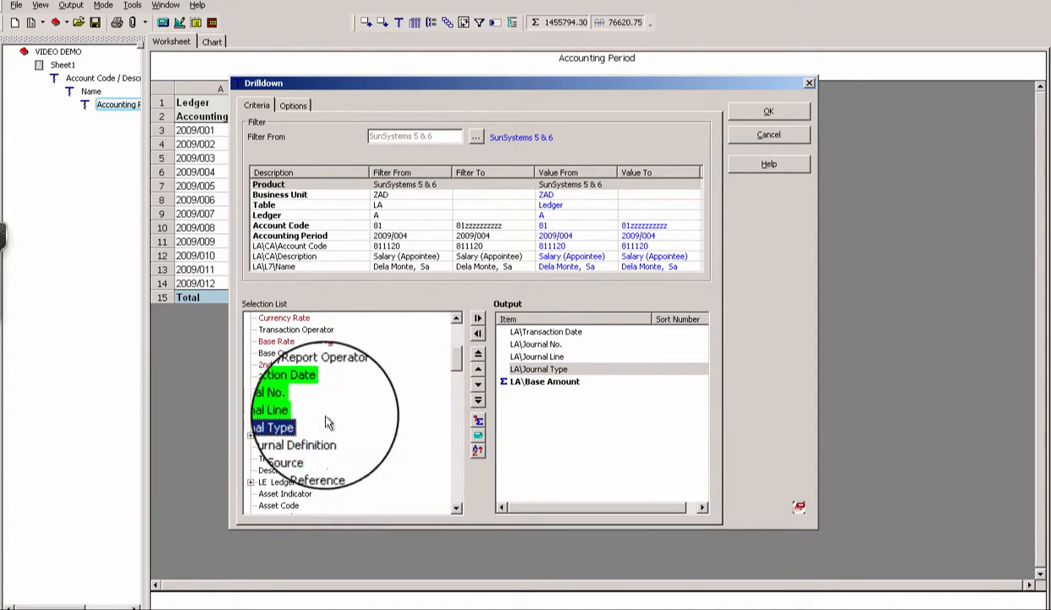
drag(531, 374, 416, 392)
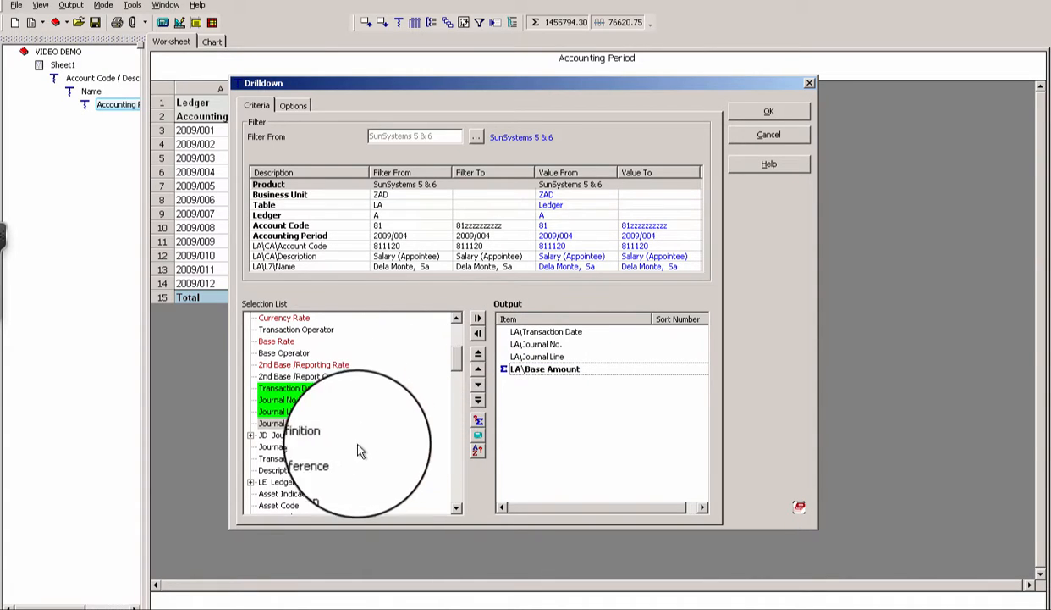
double_click(283, 449)
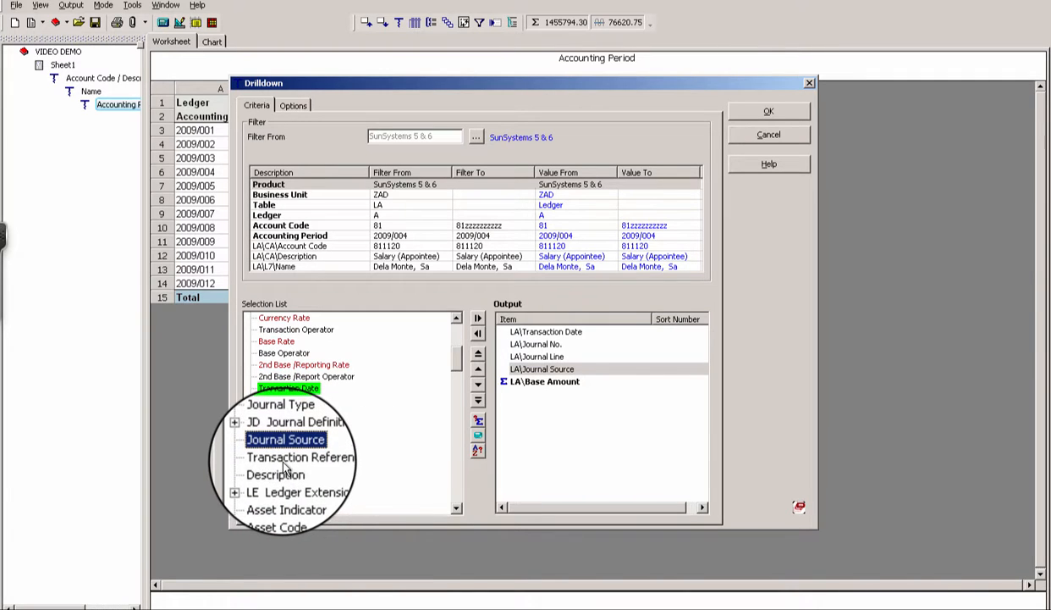
double_click(287, 460)
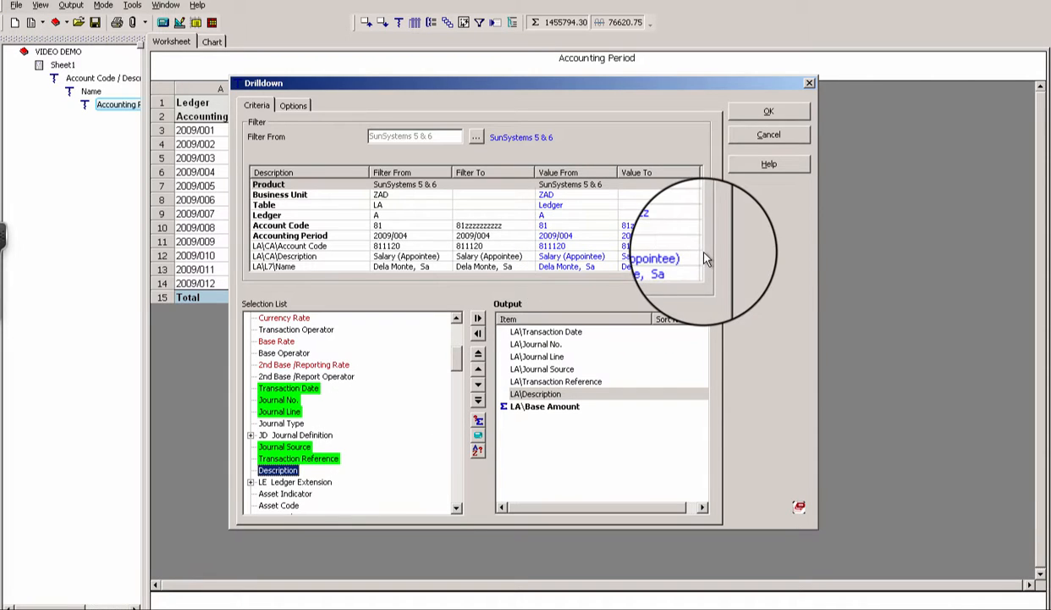
click(769, 111)
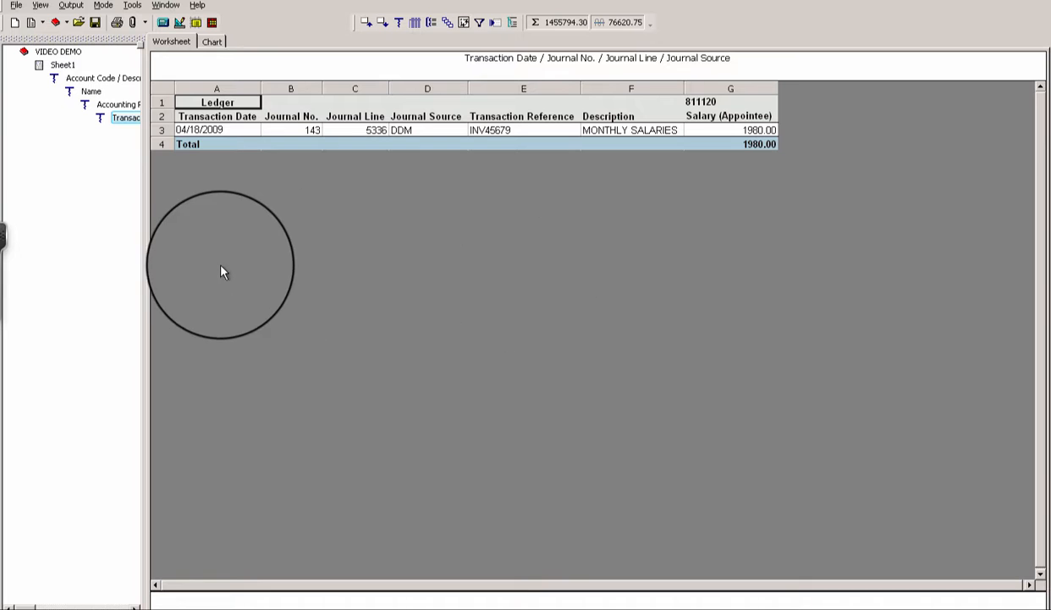
- Return to Sheet1 showing the 1,455,794.30 Total Employee Expenses
click(53, 64)
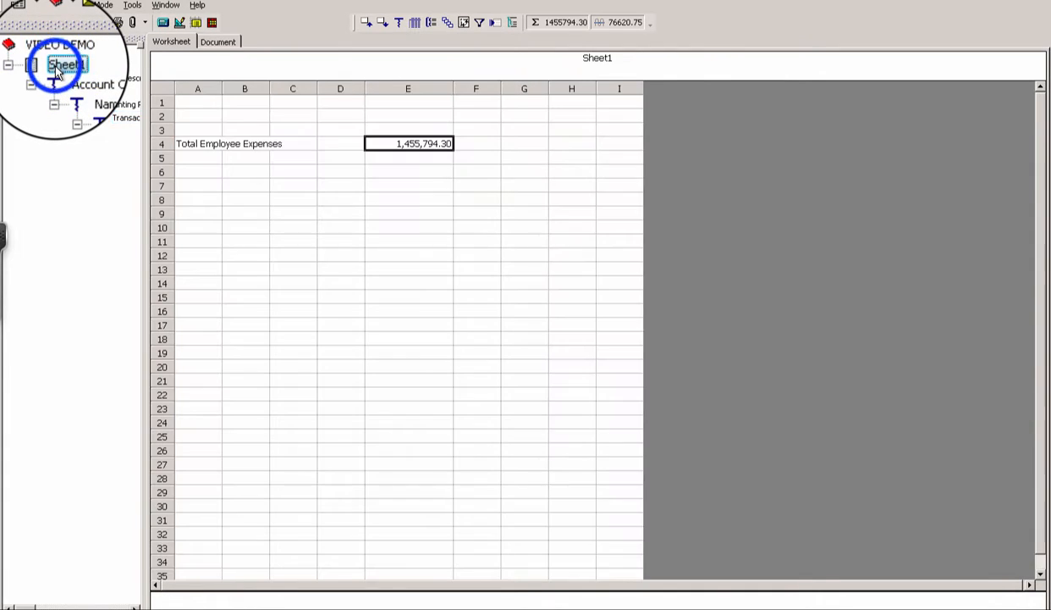
- Reselect the 1,455,794.30 total in E4 and bring up its drilldown choices
click(422, 142)
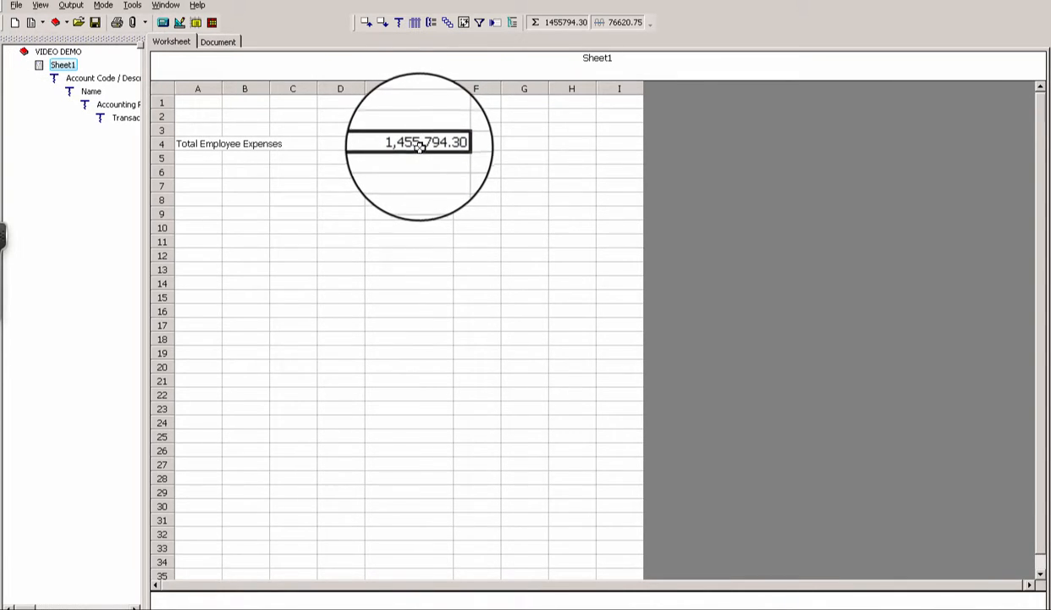
click(422, 145)
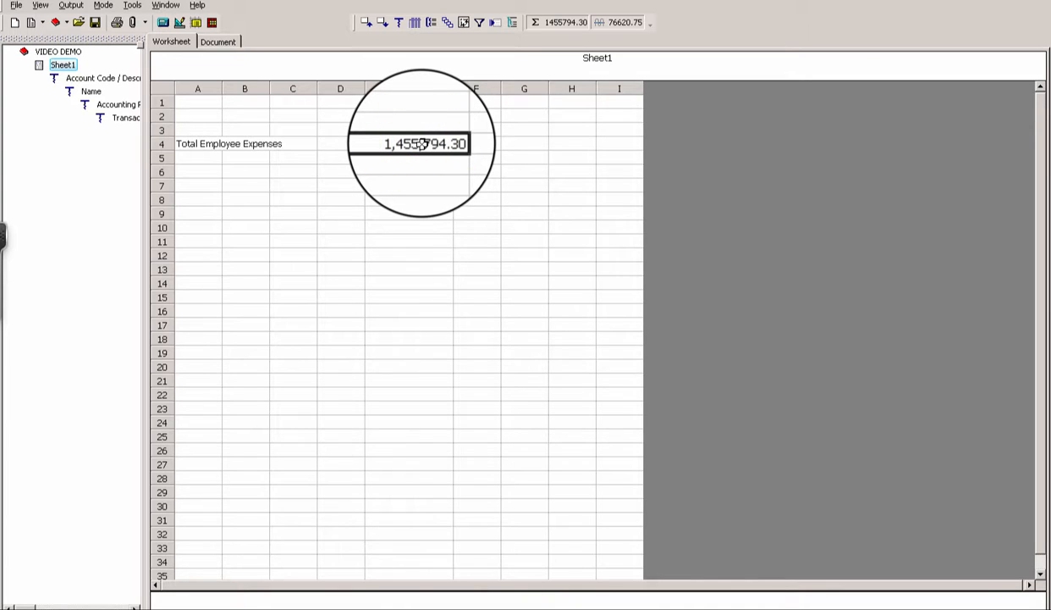
click(401, 24)
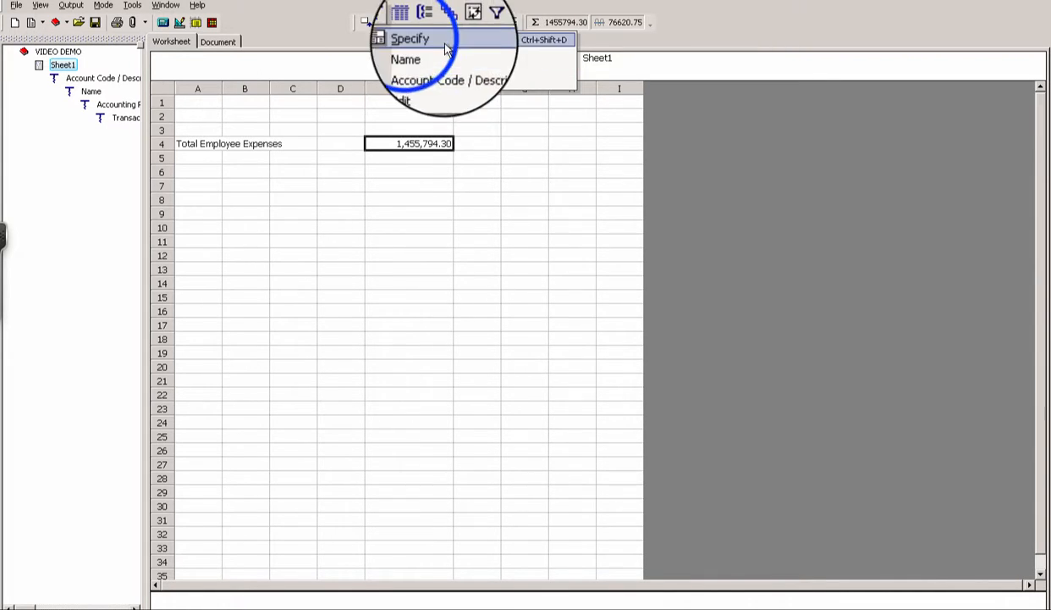
- Drill the 1455794.30 total straight down by L7 Who Analysis employee Name
click(405, 39)
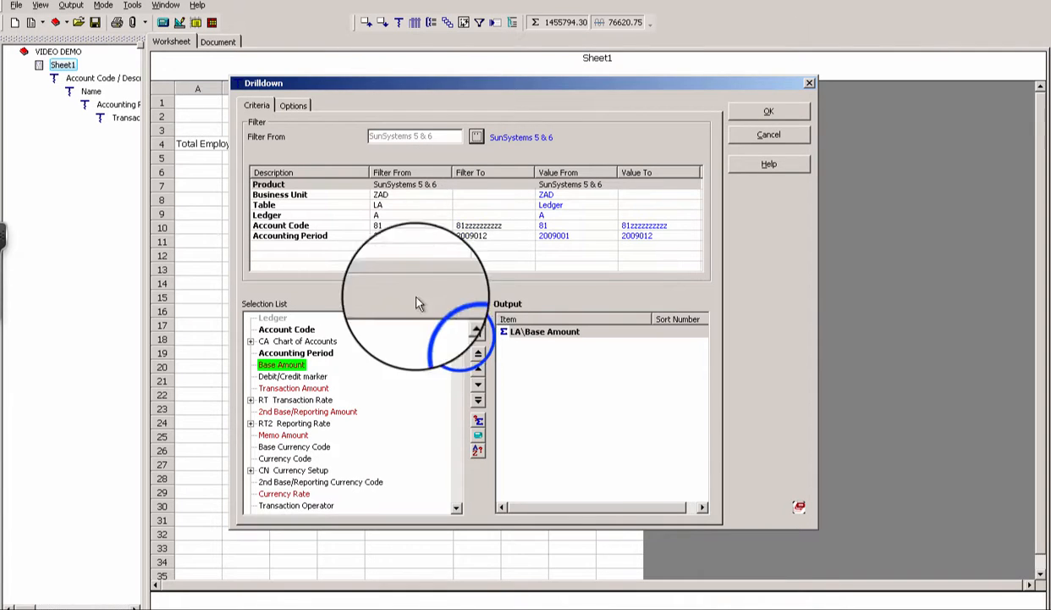
drag(461, 343, 453, 410)
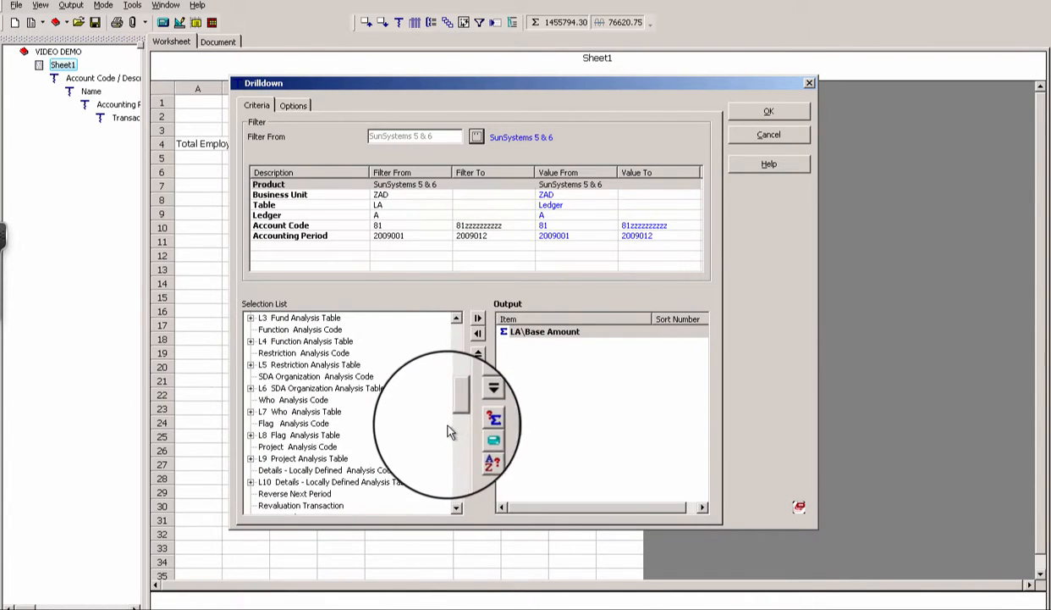
click(250, 413)
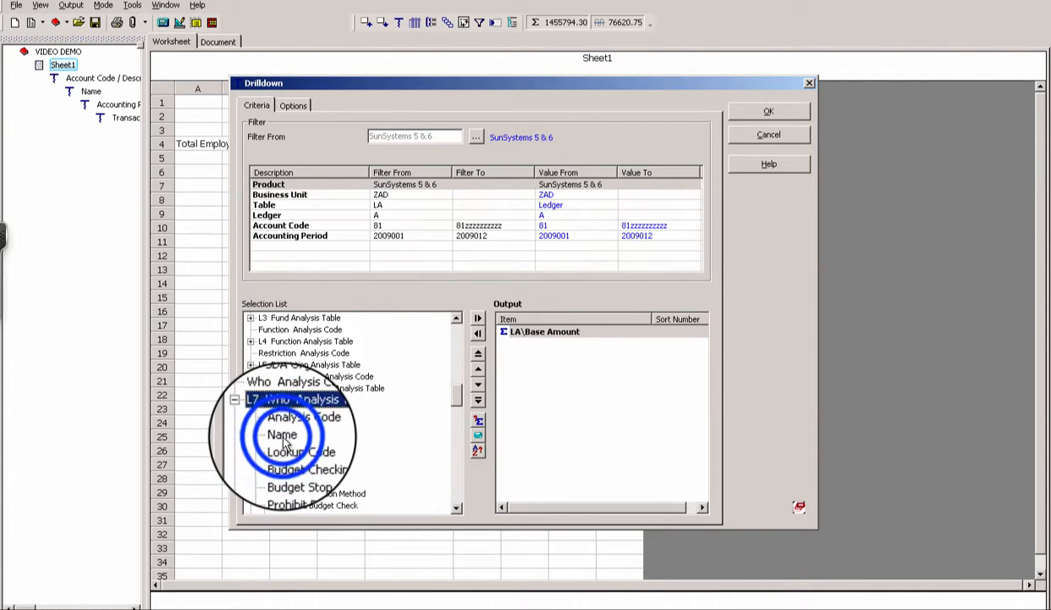
click(762, 112)
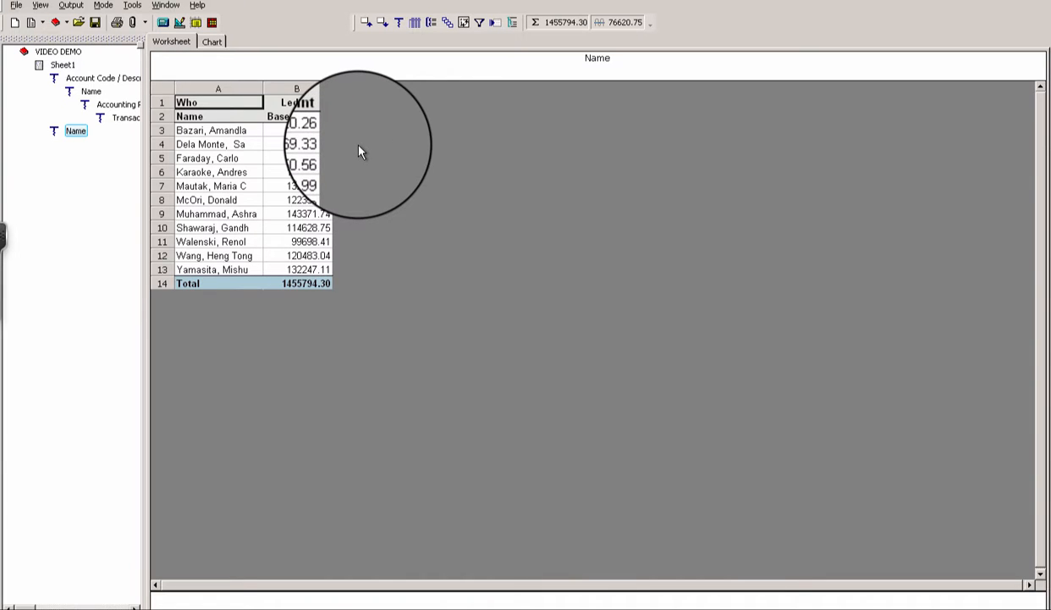
- Drill one employee's 132078.08 down by Accounting Period, 2009/001 to 2009/012
click(307, 184)
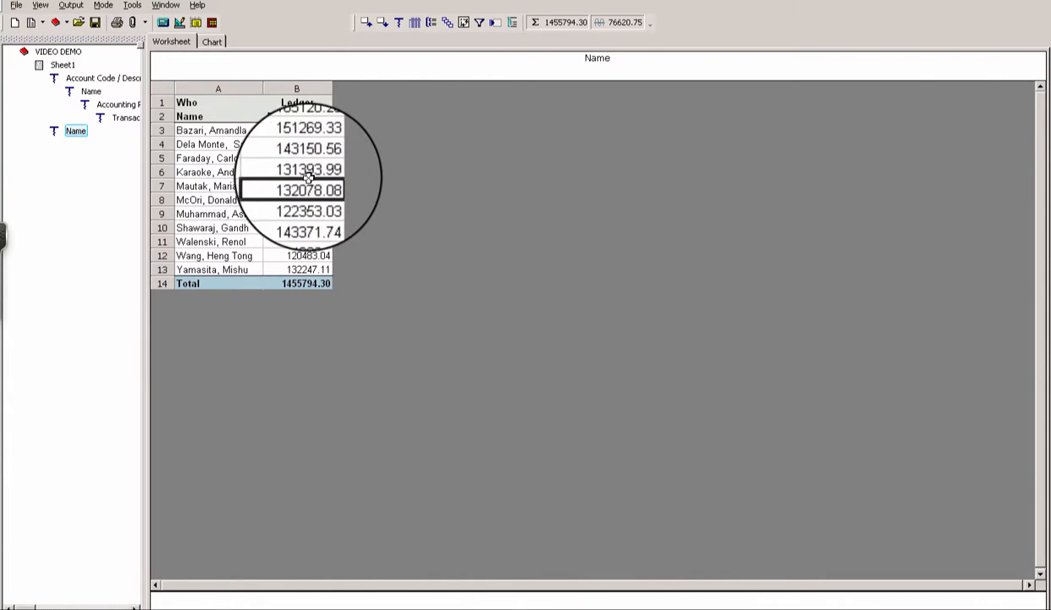
click(398, 24)
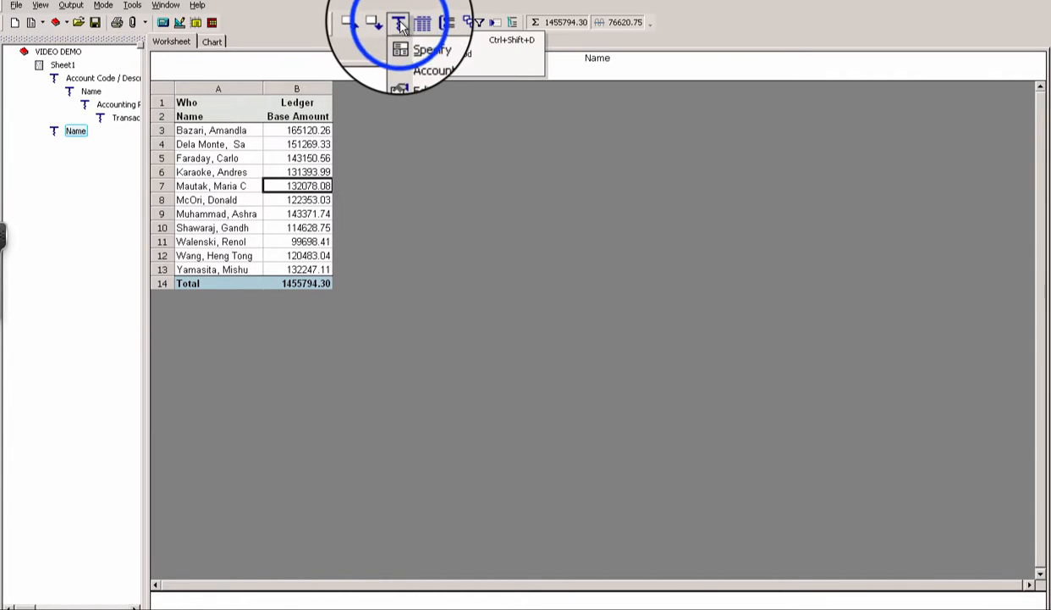
click(406, 40)
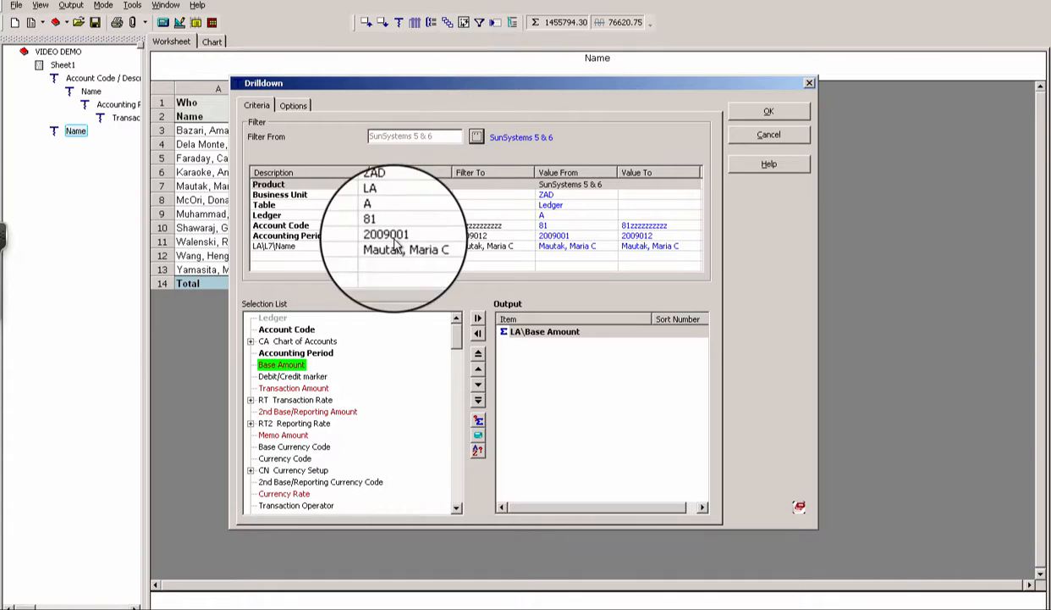
click(287, 355)
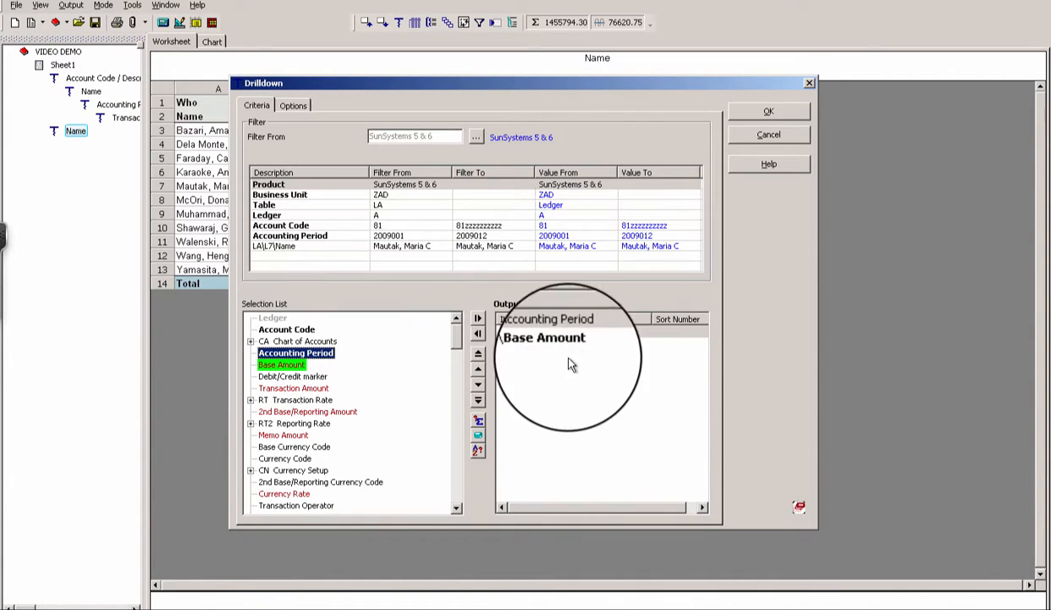
click(785, 115)
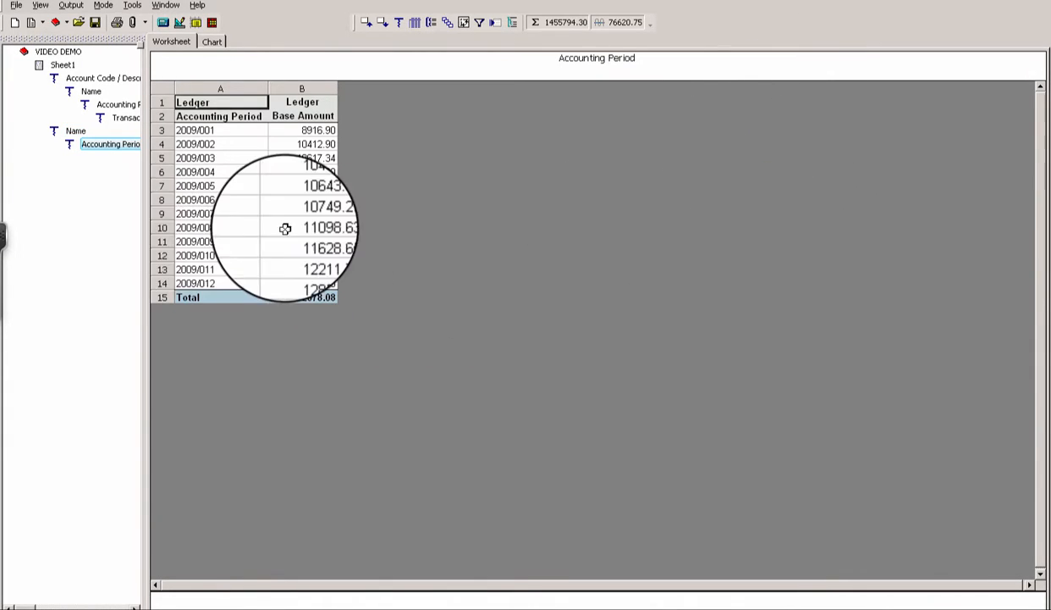
- Total the twelve monthly amounts (sum 132078.08, average 11006.51), then pick 2009/003 for drilldown
click(311, 129)
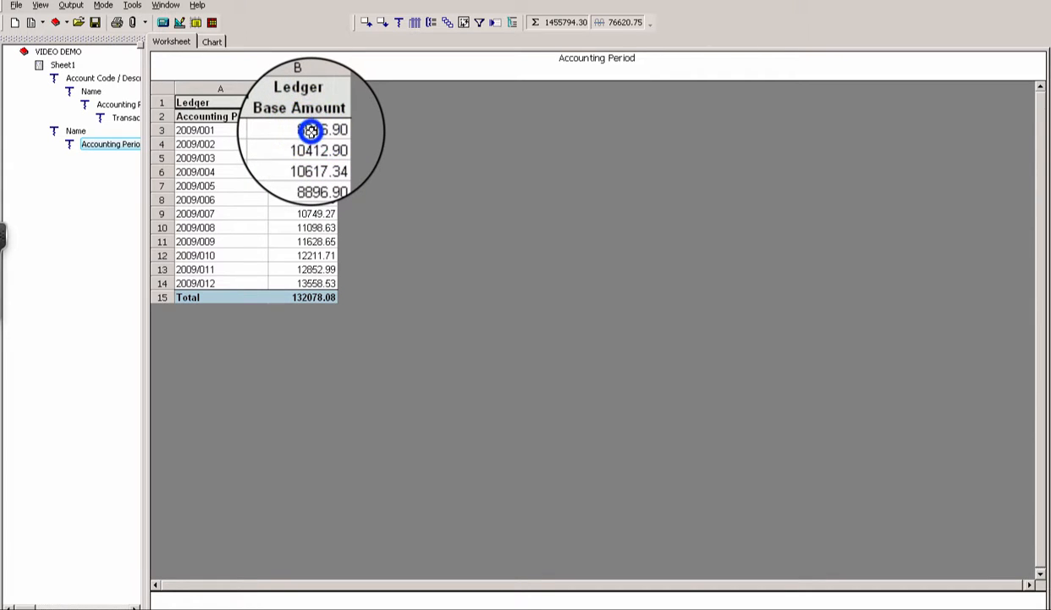
drag(312, 129, 315, 283)
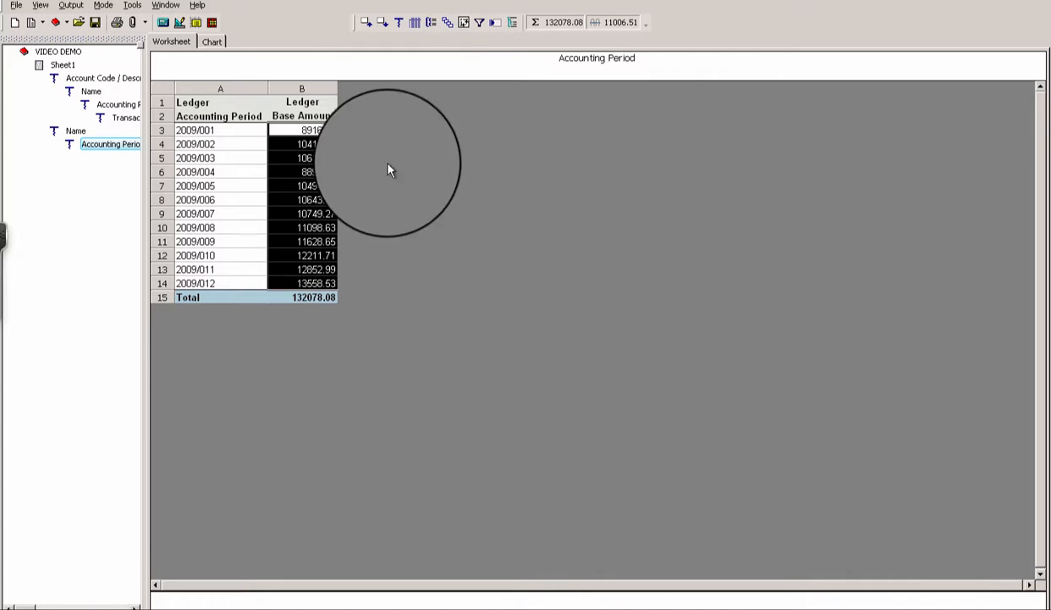
click(314, 157)
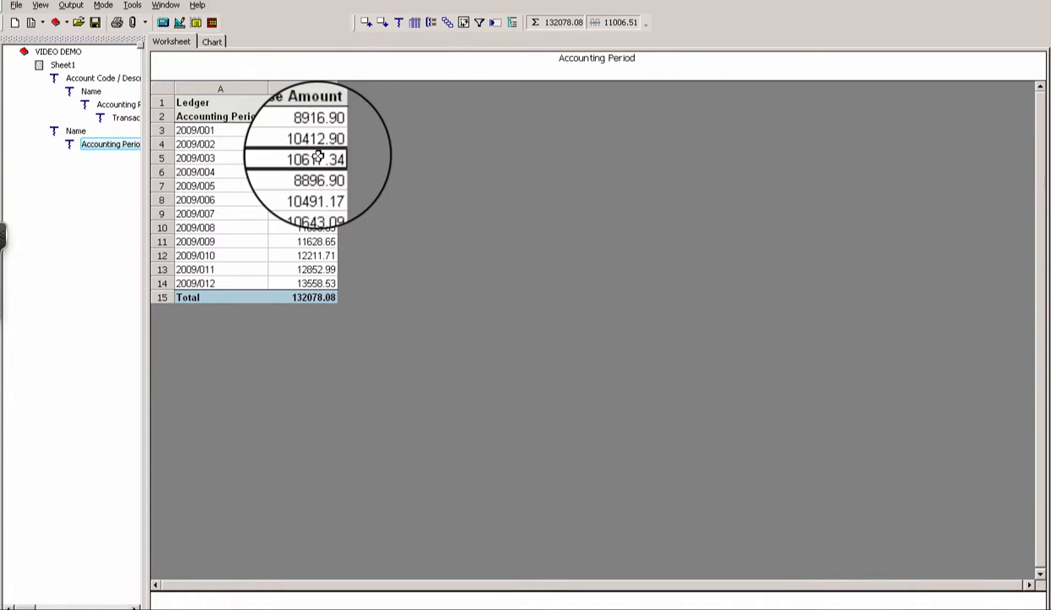
click(303, 161)
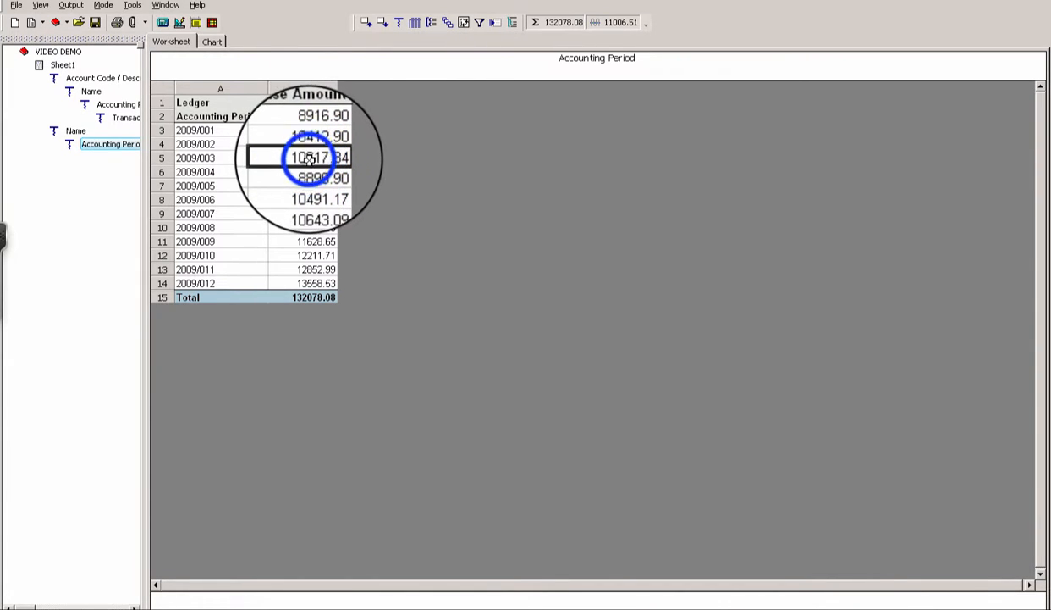
click(398, 22)
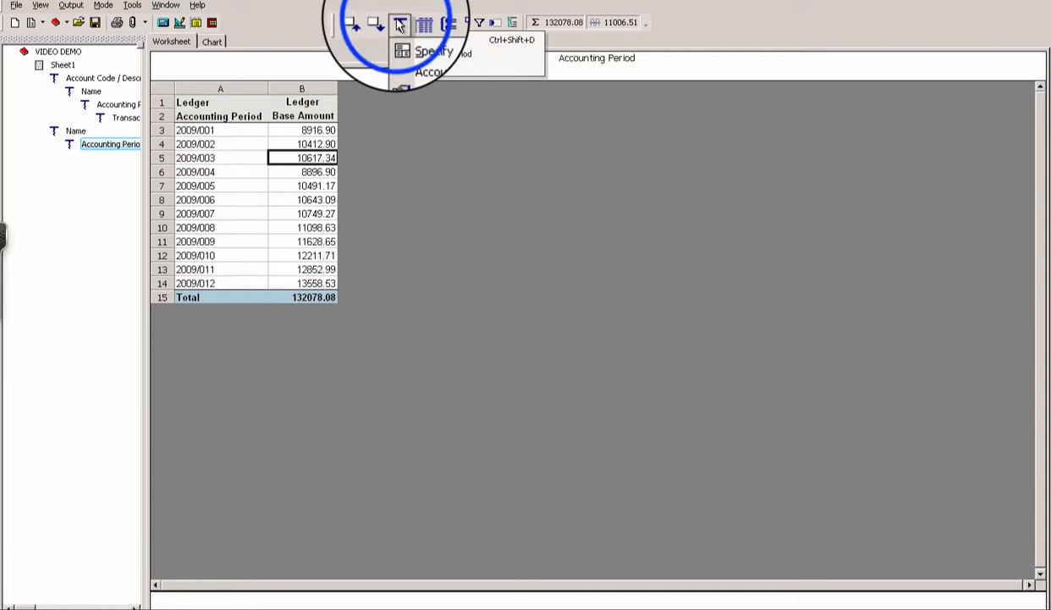
- Set Transaction Date, Journal No., Journal Line, Transaction Reference and Description as 2009/003 drilldown fields
click(419, 45)
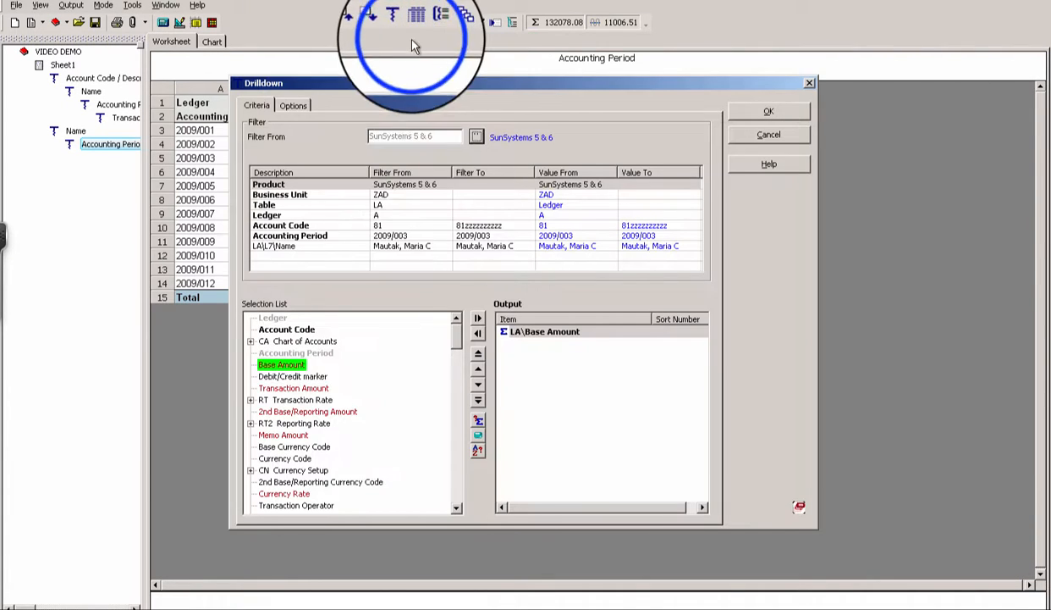
drag(458, 332, 457, 356)
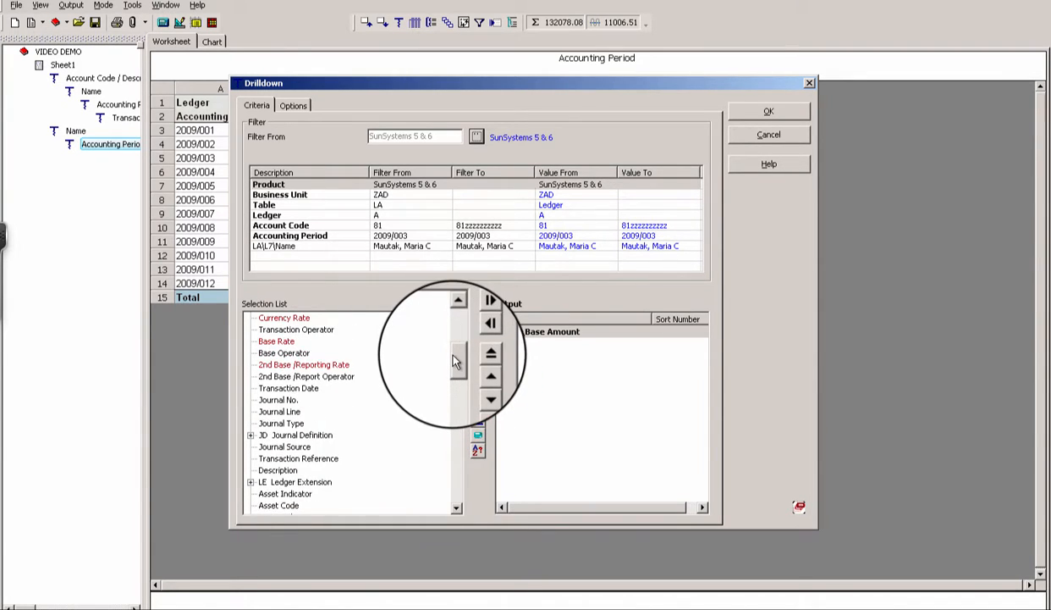
double_click(282, 388)
double_click(282, 400)
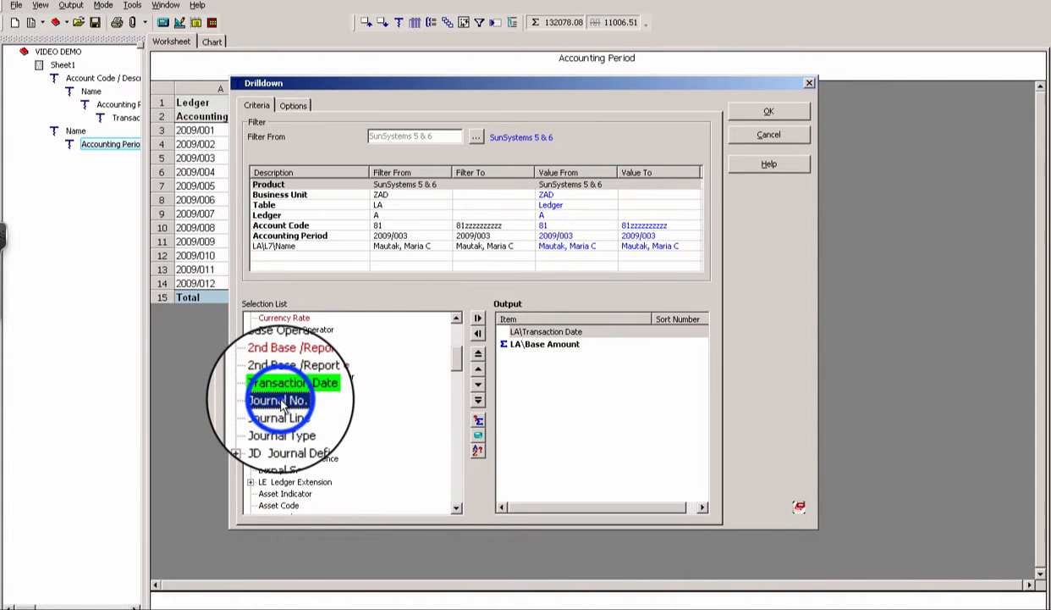
double_click(281, 413)
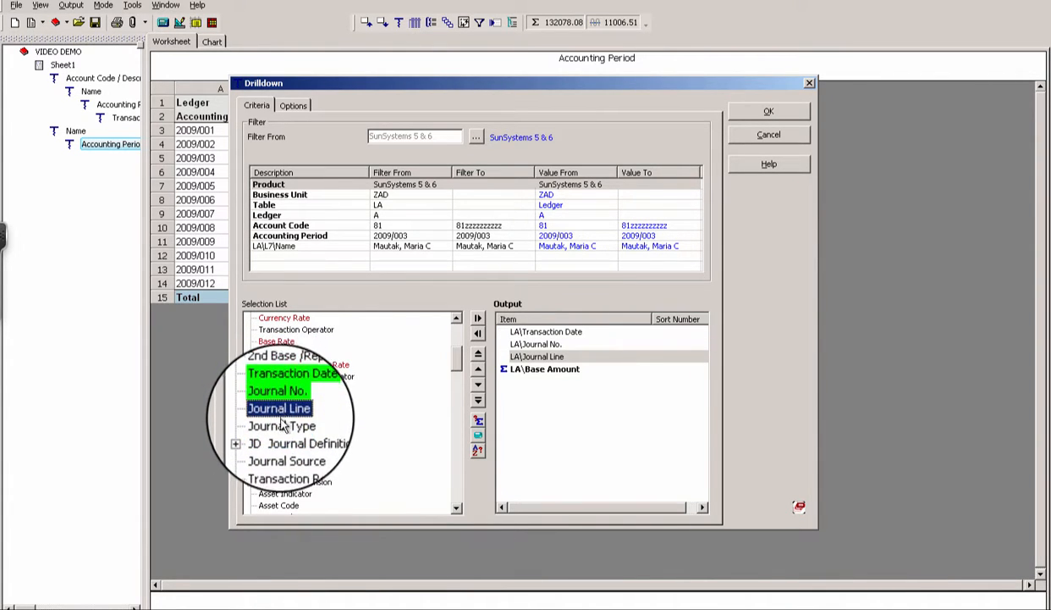
double_click(282, 461)
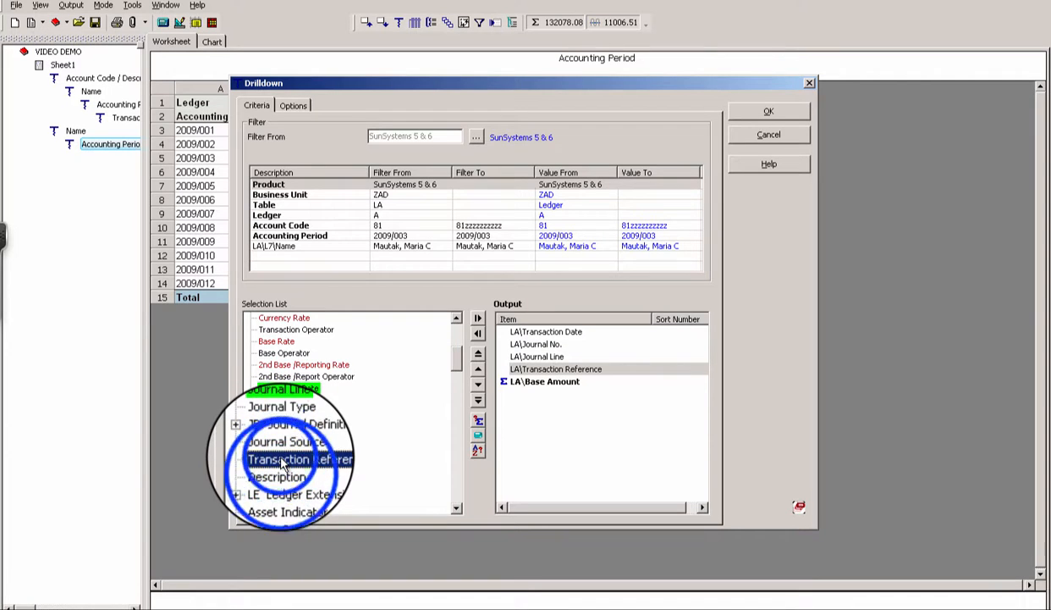
double_click(284, 474)
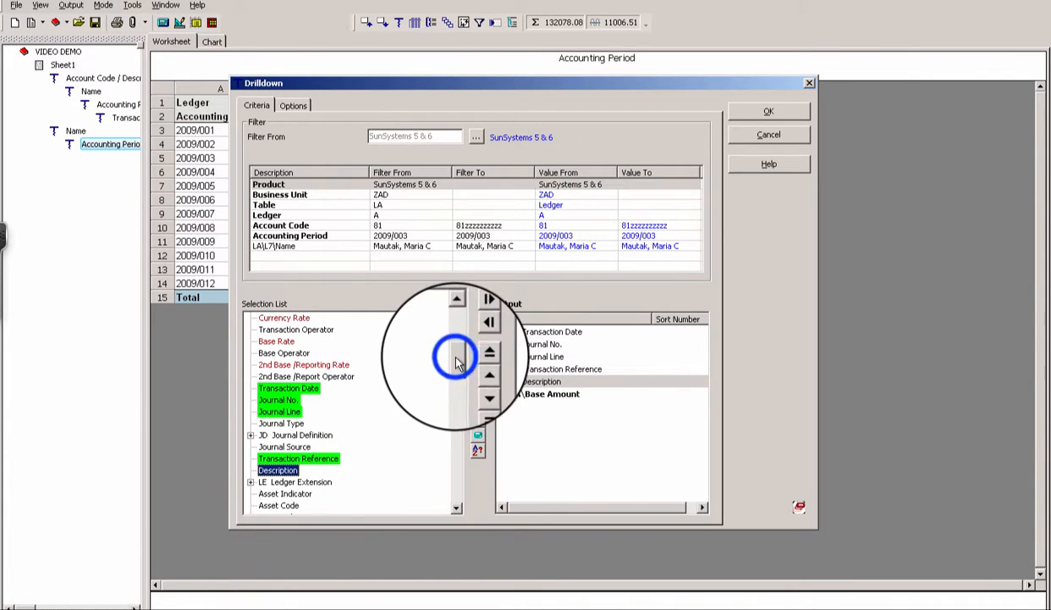
mouse_move(457, 357)
mouse_down()
mouse_move(457, 347)
mouse_move(458, 361)
mouse_up()
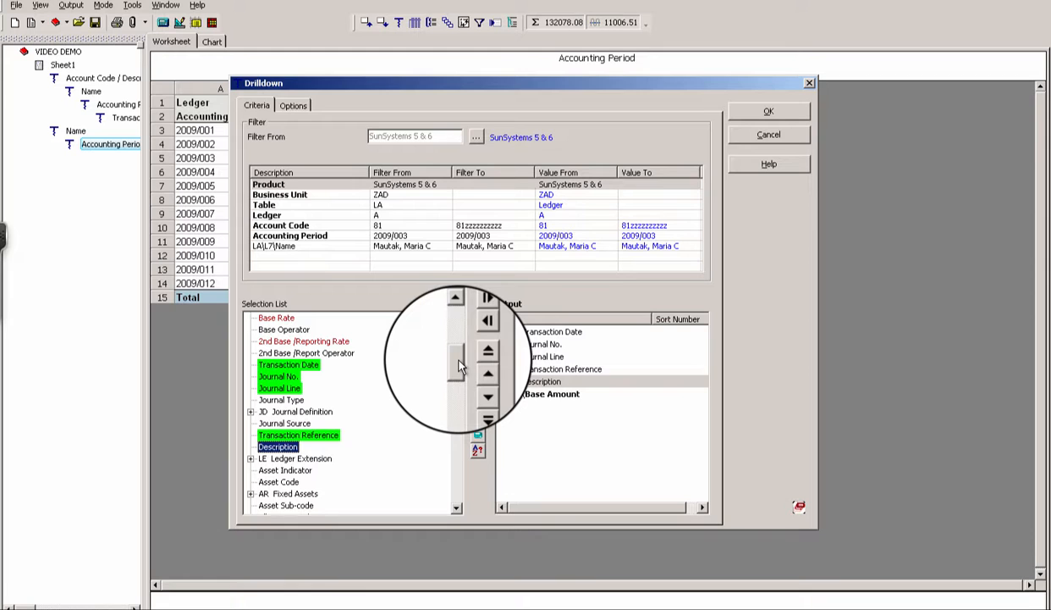
- Run the 2009/003 transaction drilldown totalling 10617.34 and return to Sheet1
click(766, 109)
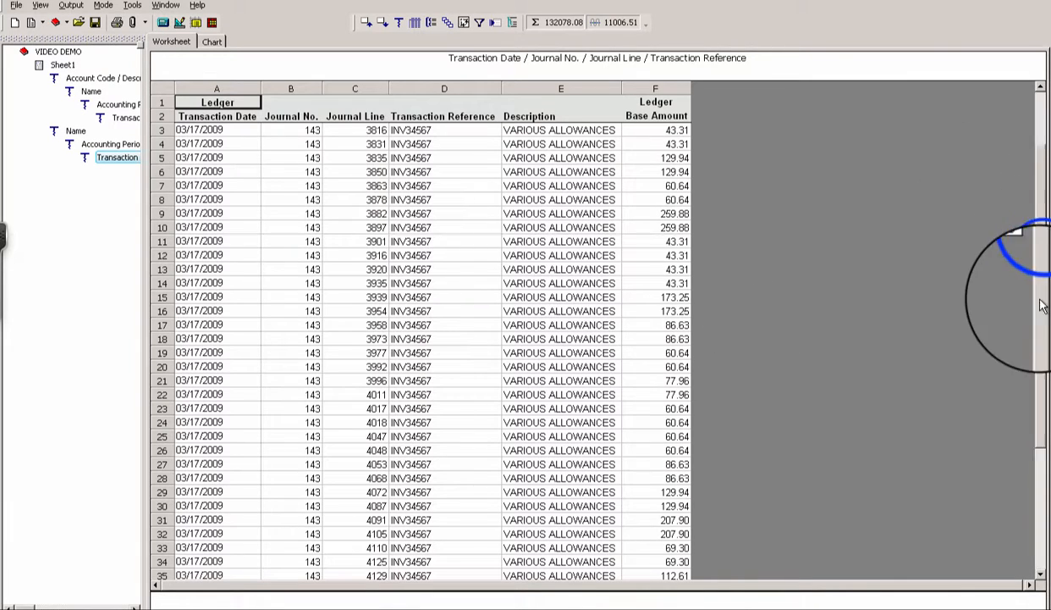
drag(1040, 535, 1040, 542)
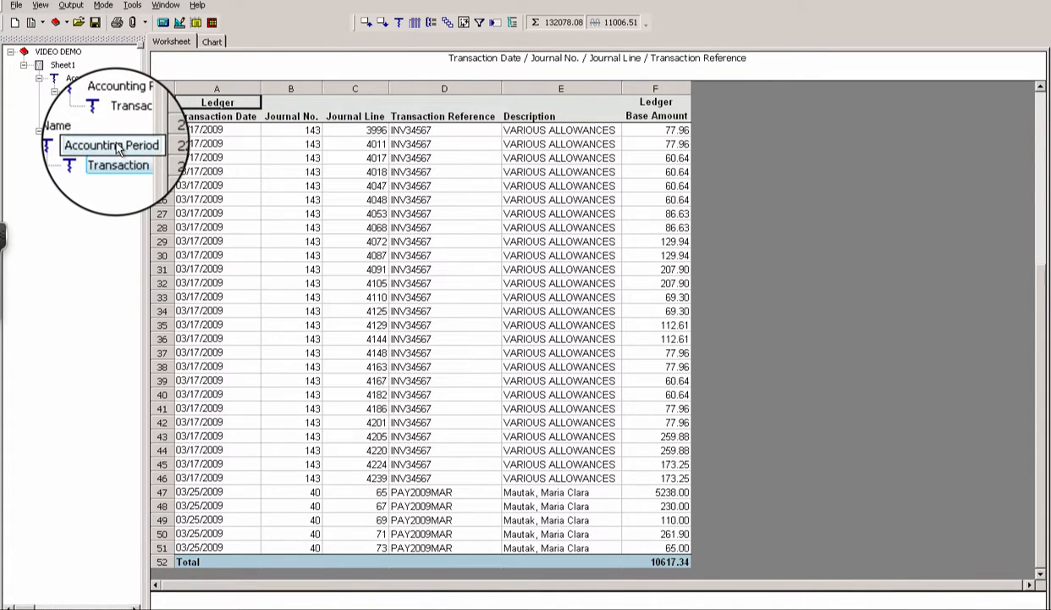
click(63, 66)
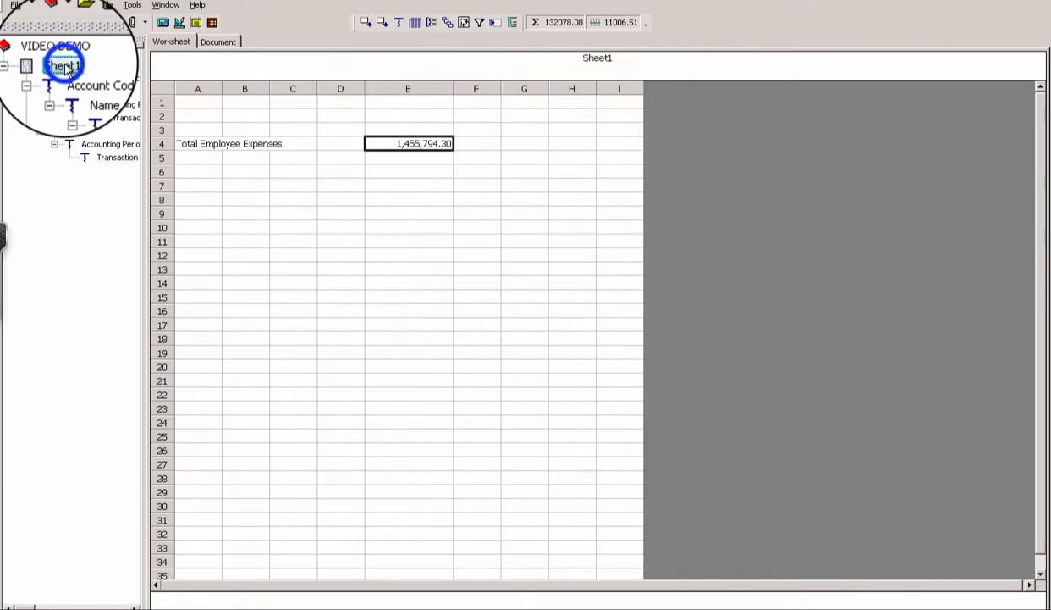
- Open drilldown criteria for the Total Employee Expenses figure in E4
click(412, 142)
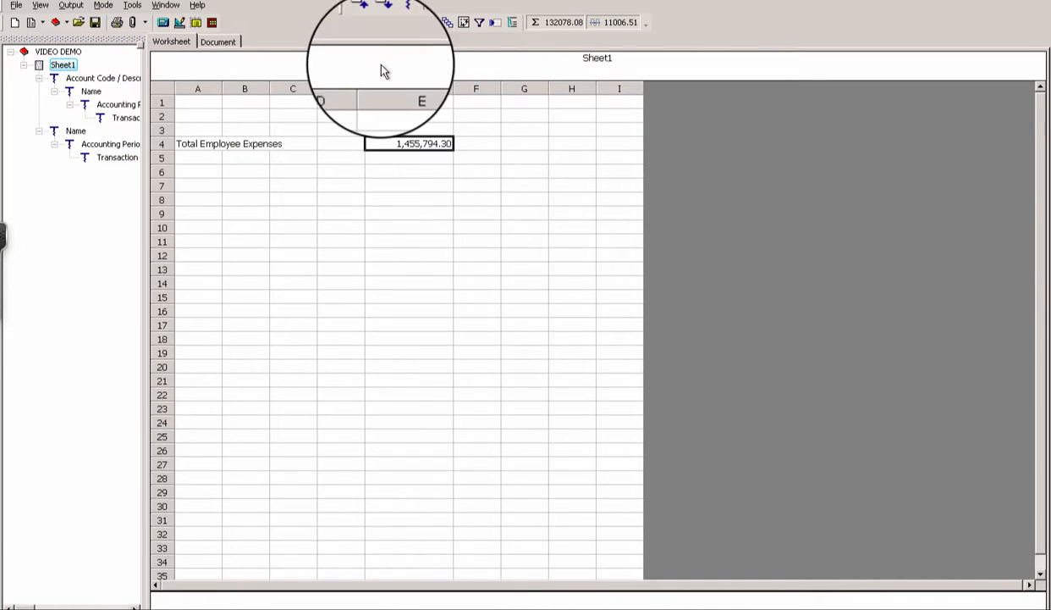
click(399, 22)
click(417, 41)
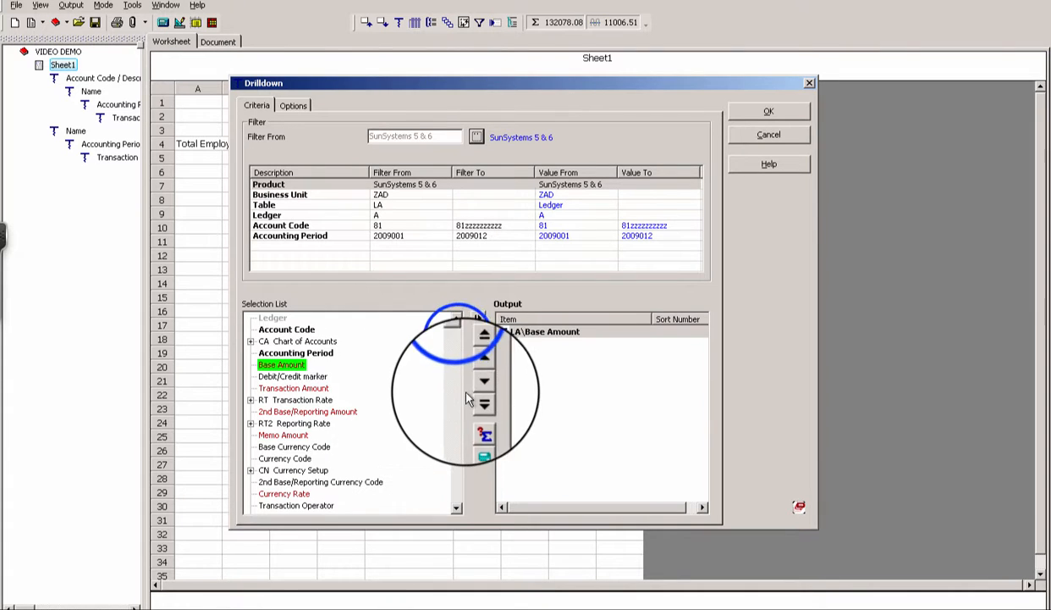
click(460, 345)
drag(459, 344, 458, 408)
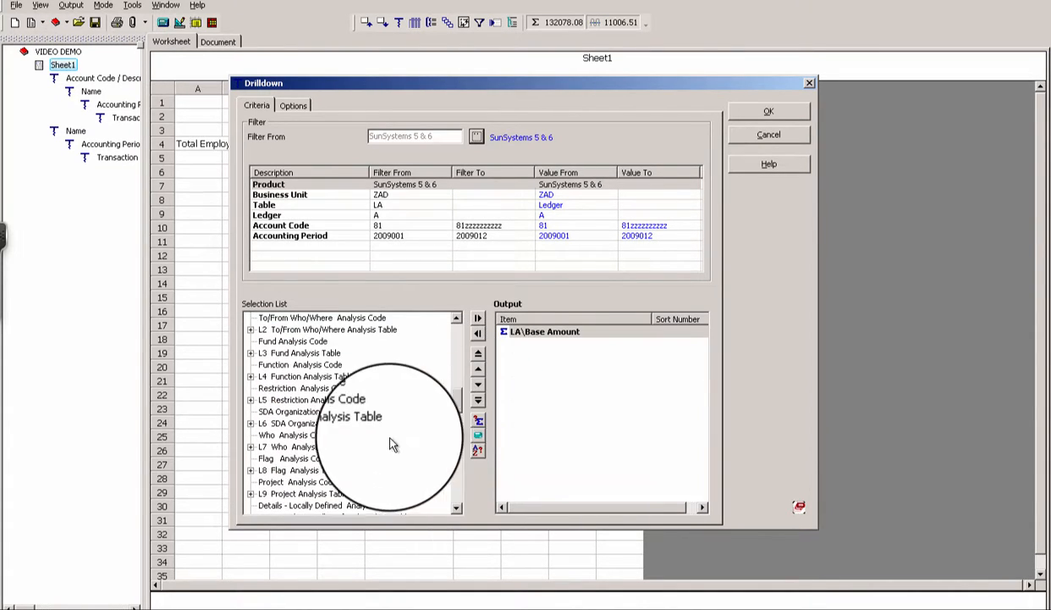
click(456, 320)
click(456, 320)
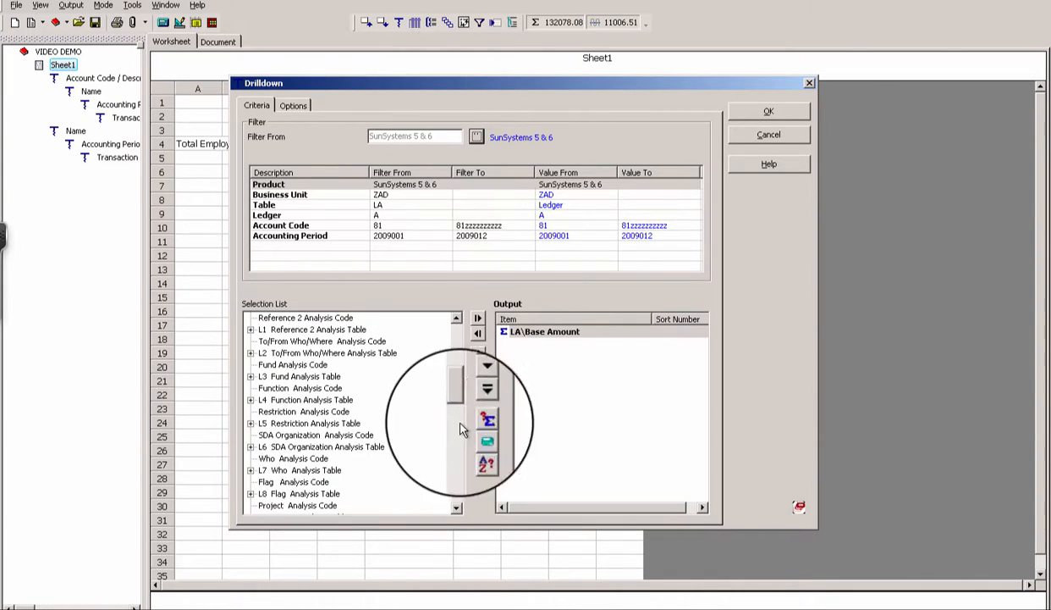
click(458, 508)
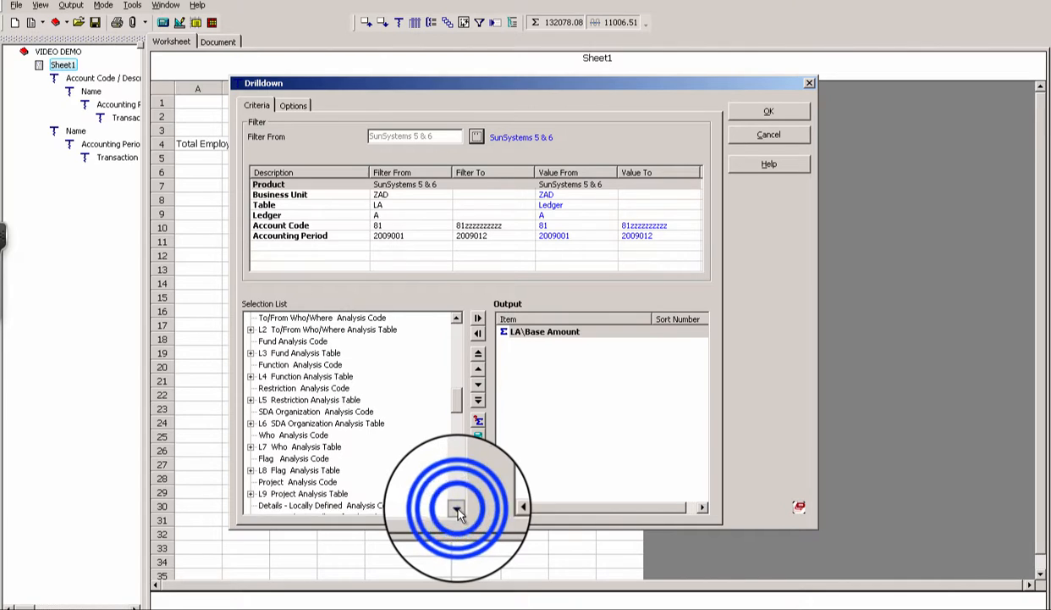
click(458, 509)
click(458, 508)
click(458, 509)
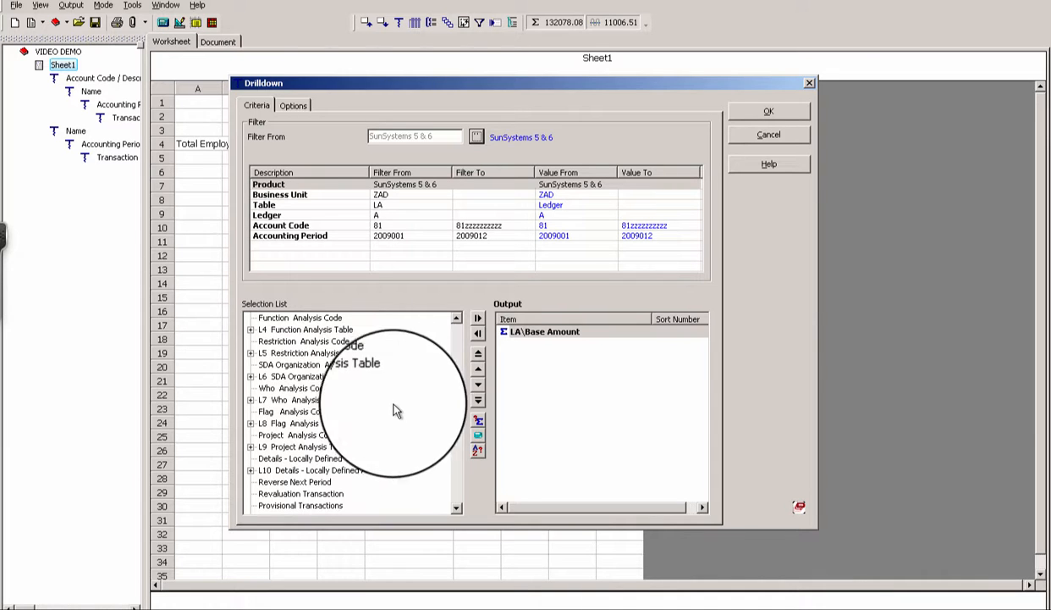
- Break the total down by L4 Function Analysis Table Name, Accounting through Youth Ministry
click(252, 333)
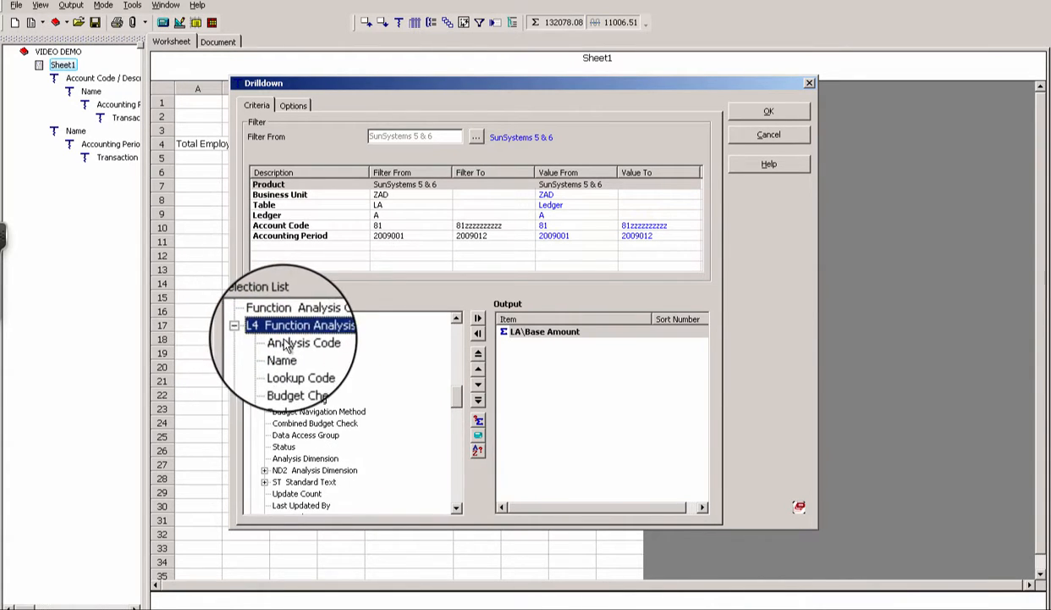
click(285, 357)
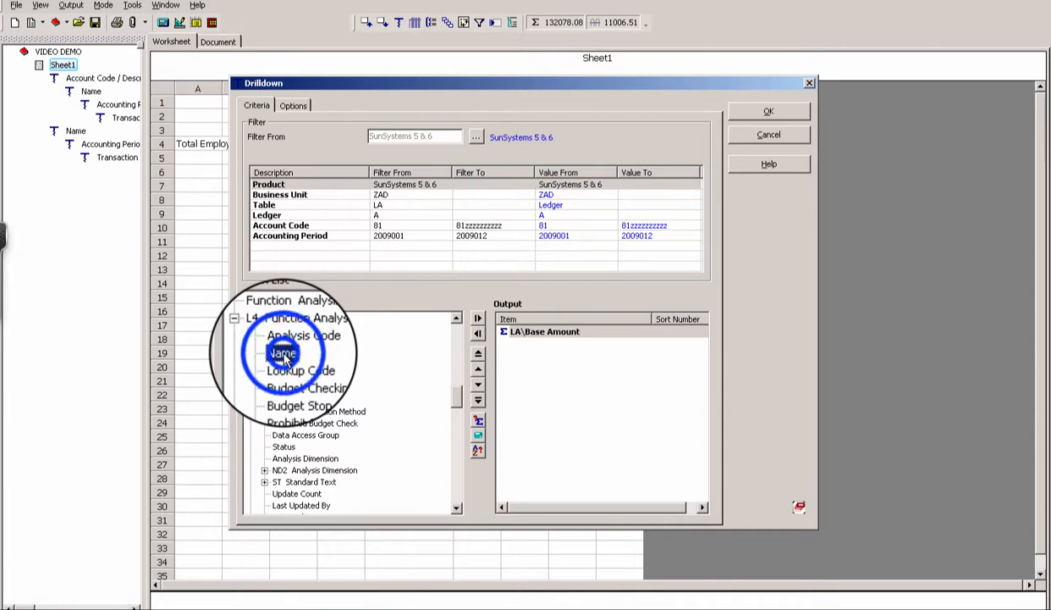
click(765, 110)
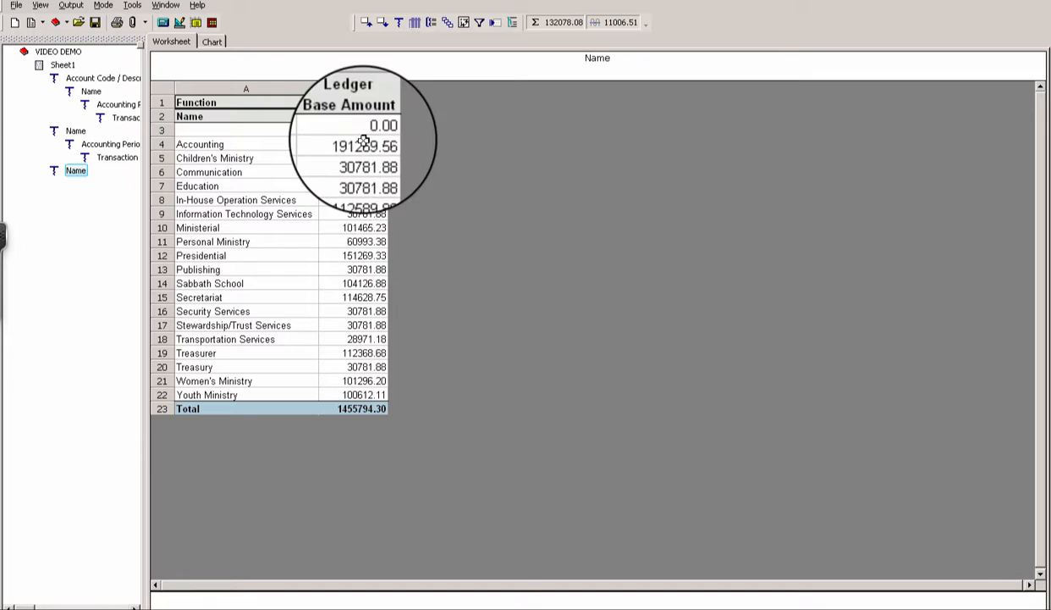
- Drill the Accounting through Personal Ministry amounts down by L7 Who Analysis Table employee Name
drag(372, 146, 351, 395)
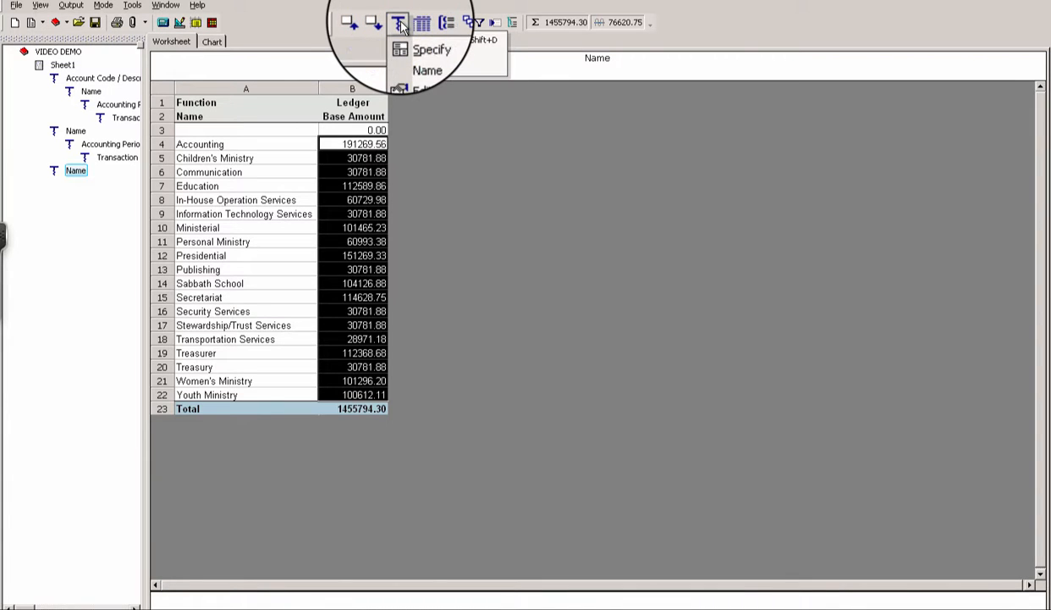
click(412, 44)
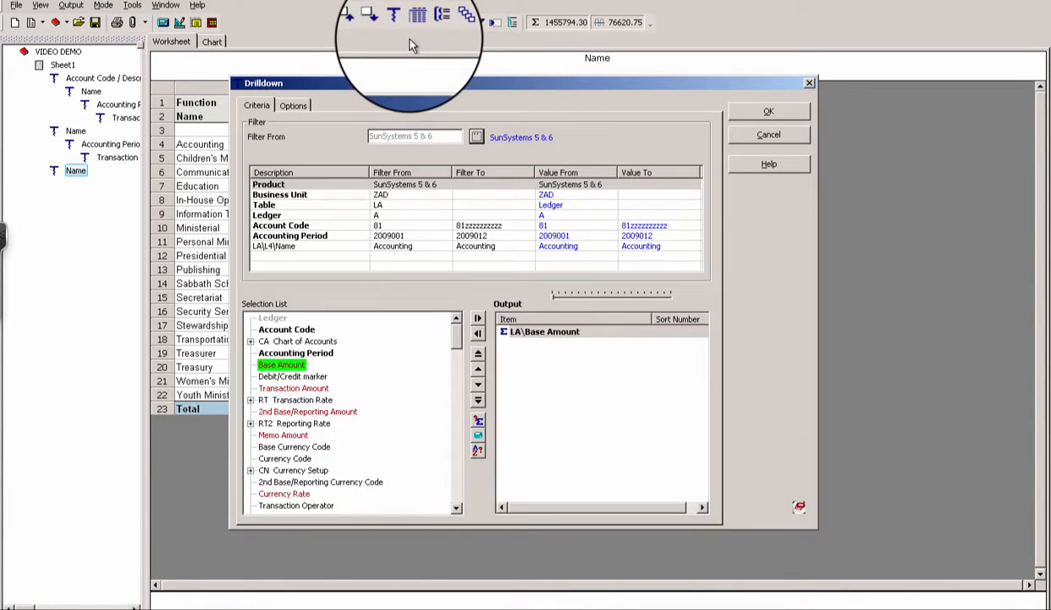
drag(455, 354, 451, 415)
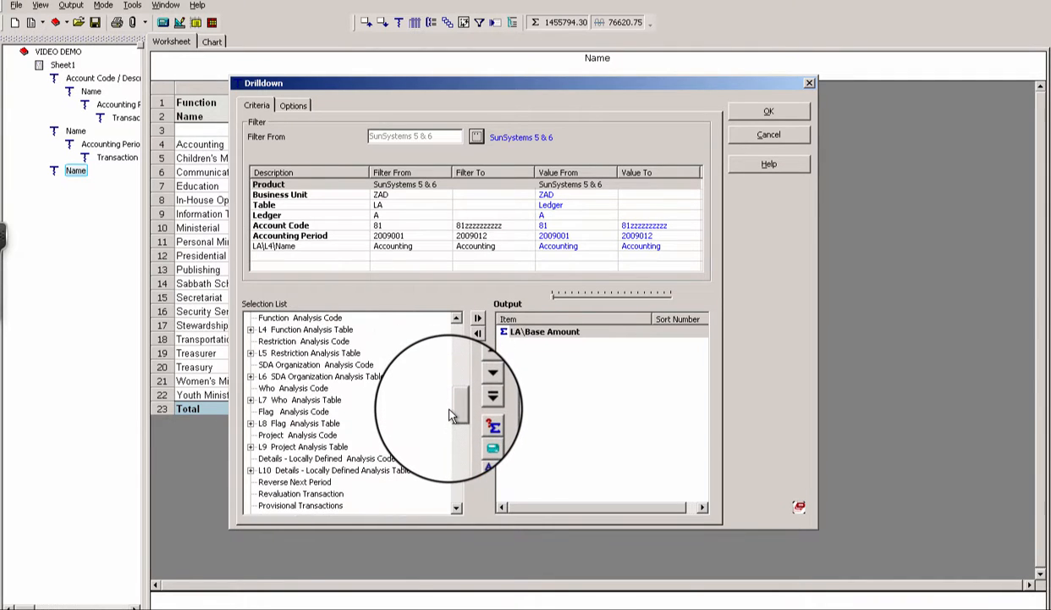
click(250, 401)
click(290, 427)
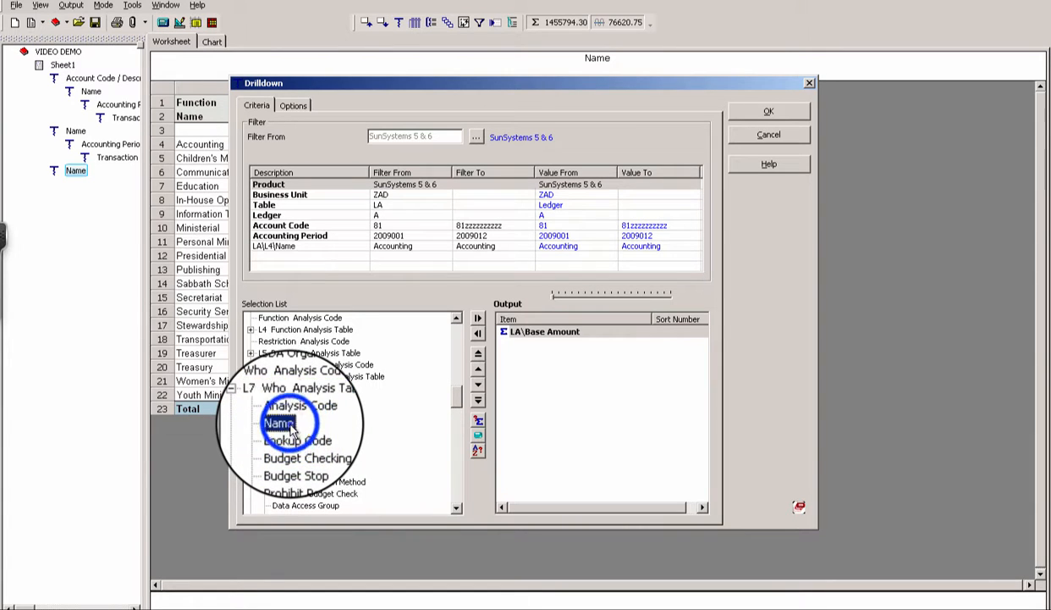
click(769, 111)
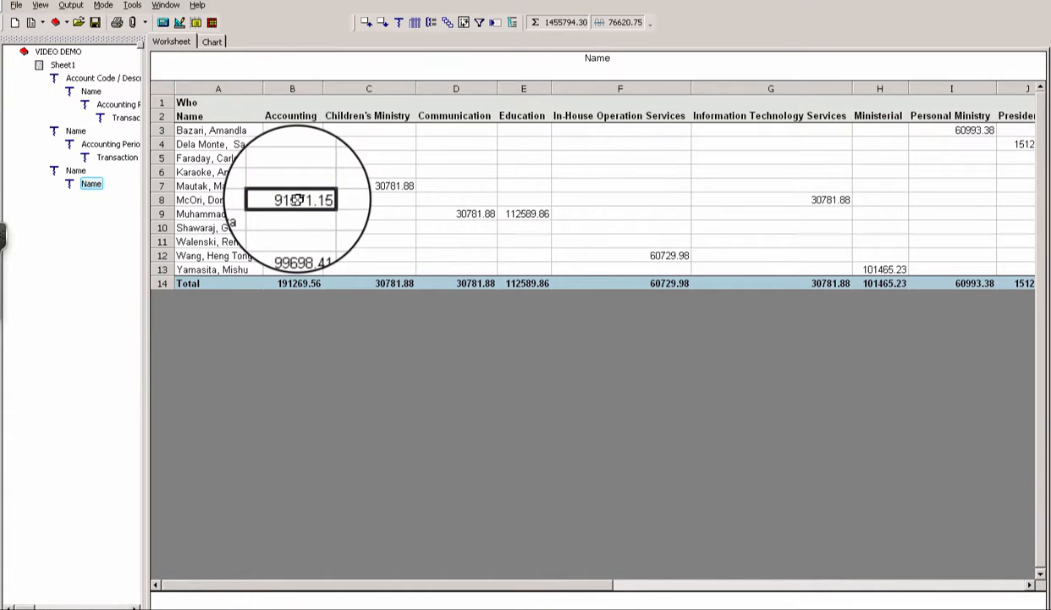
- Break the employee's 91571.15 Accounting expense down by CA Account Code and Description
click(399, 24)
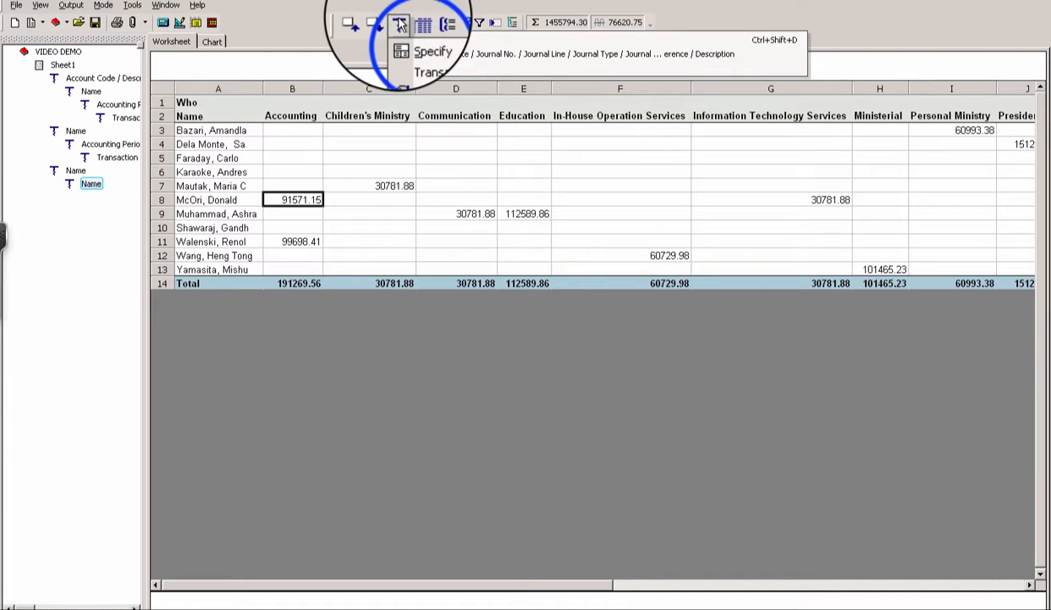
click(408, 39)
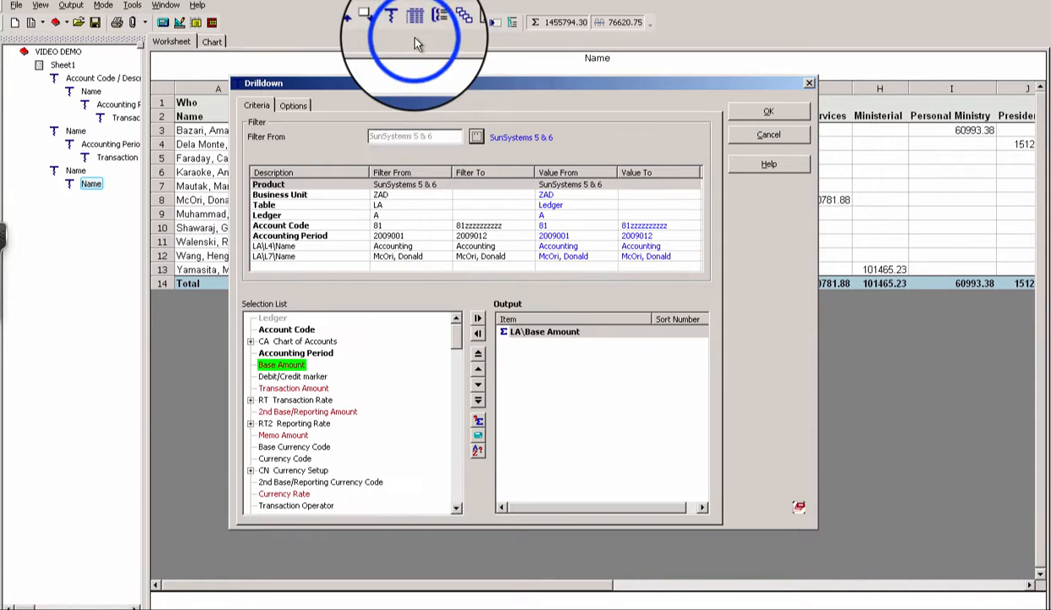
click(250, 340)
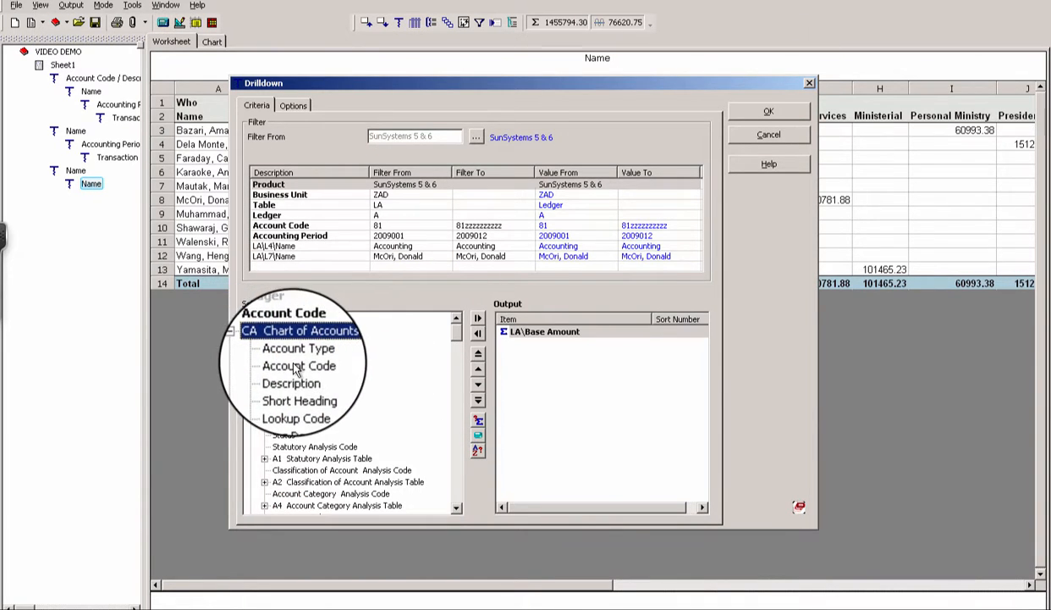
double_click(290, 368)
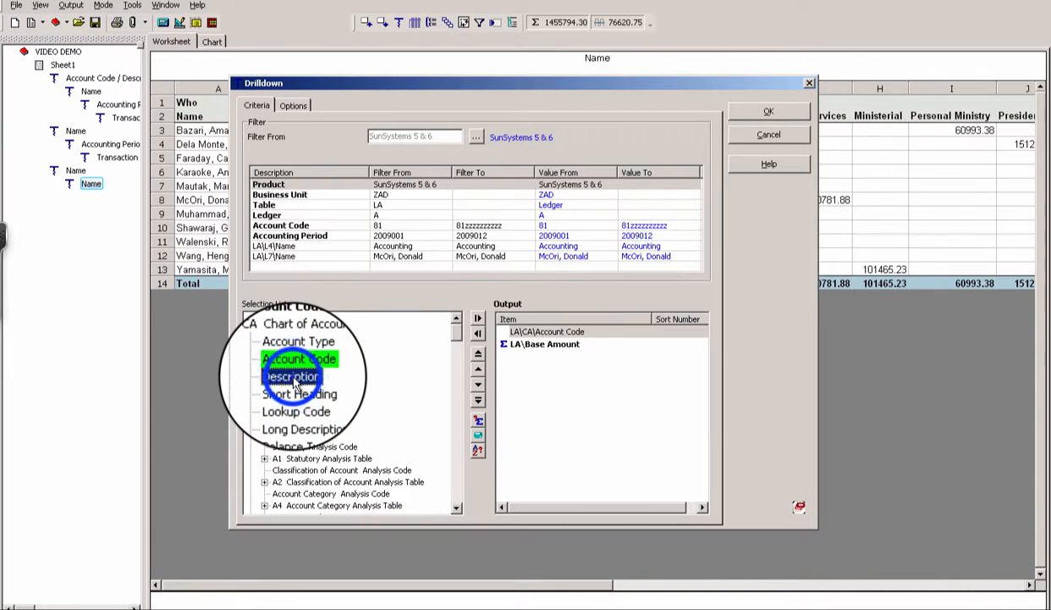
double_click(292, 378)
click(756, 116)
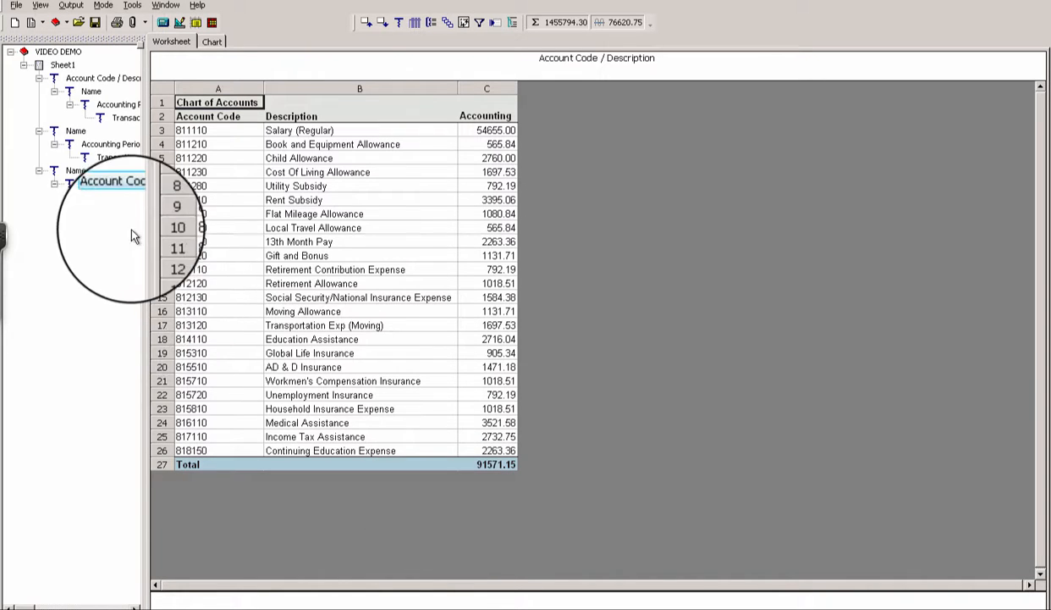
- On the Account Code report, select the Accounting account amounts C3:C26 and open drilldown criteria
click(92, 185)
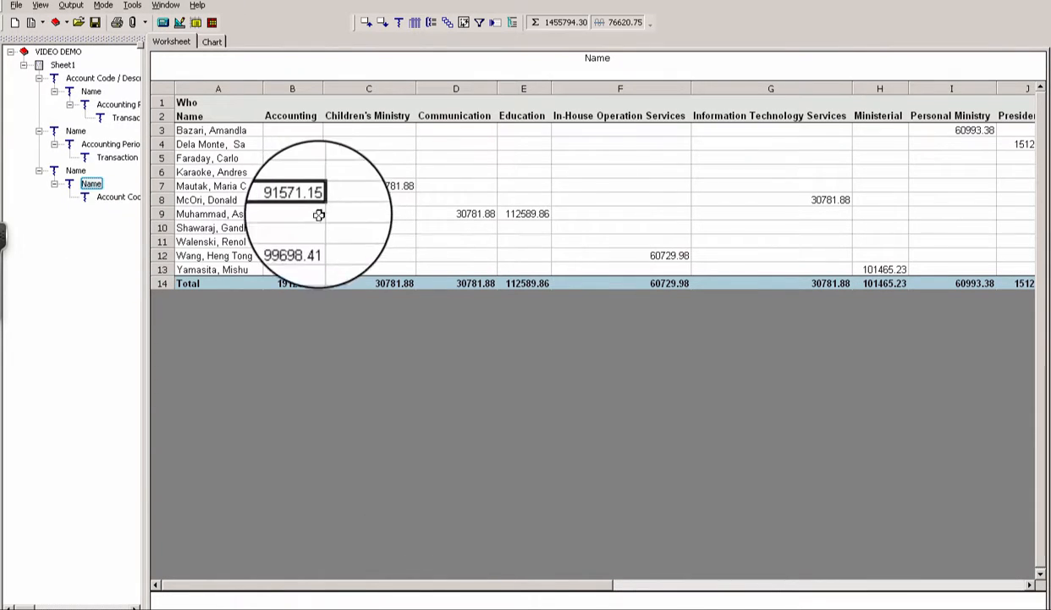
click(110, 198)
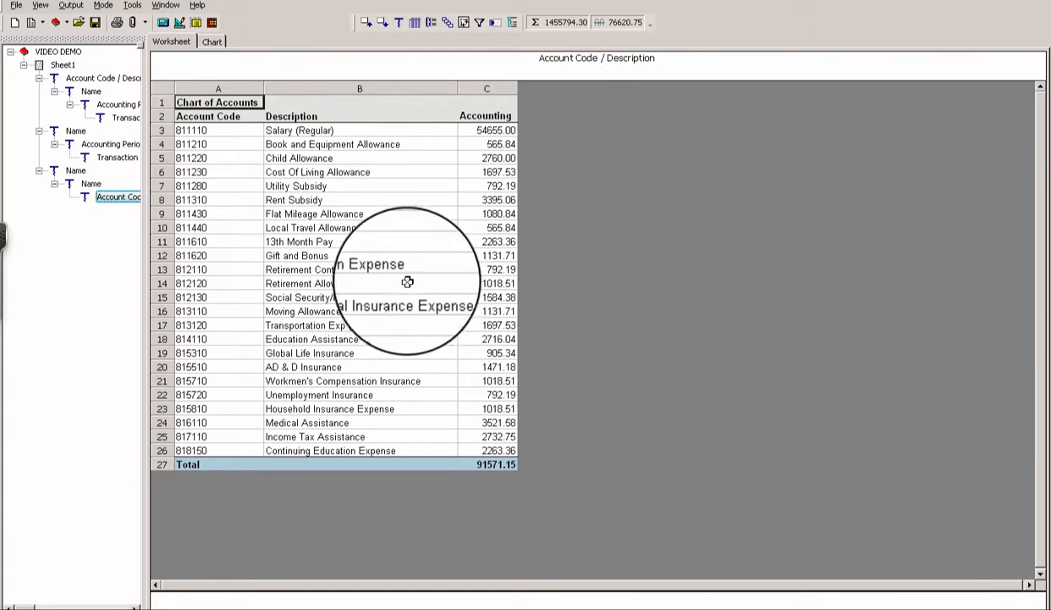
click(488, 127)
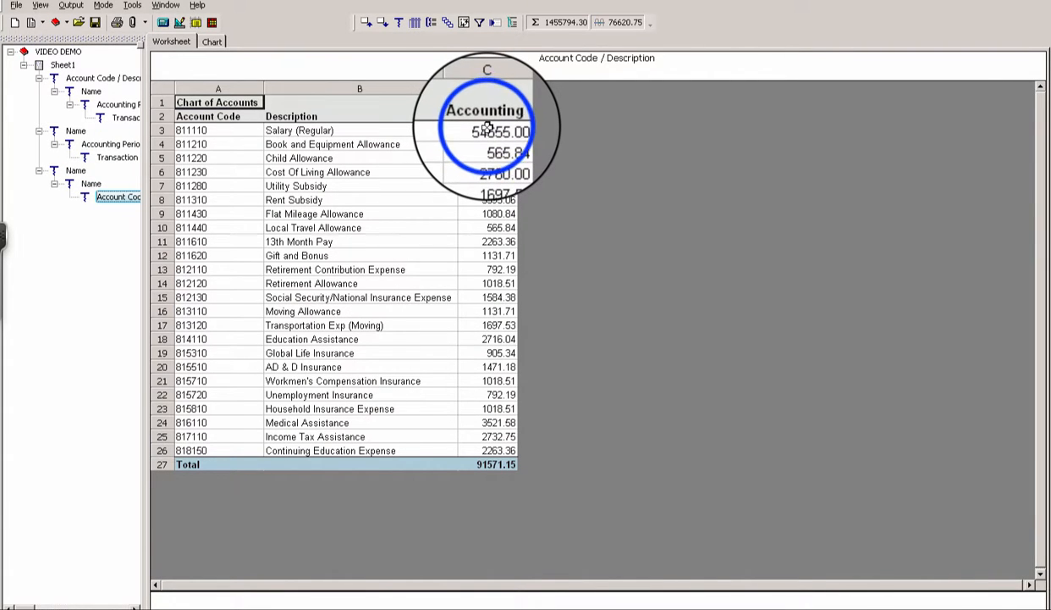
drag(488, 129, 489, 451)
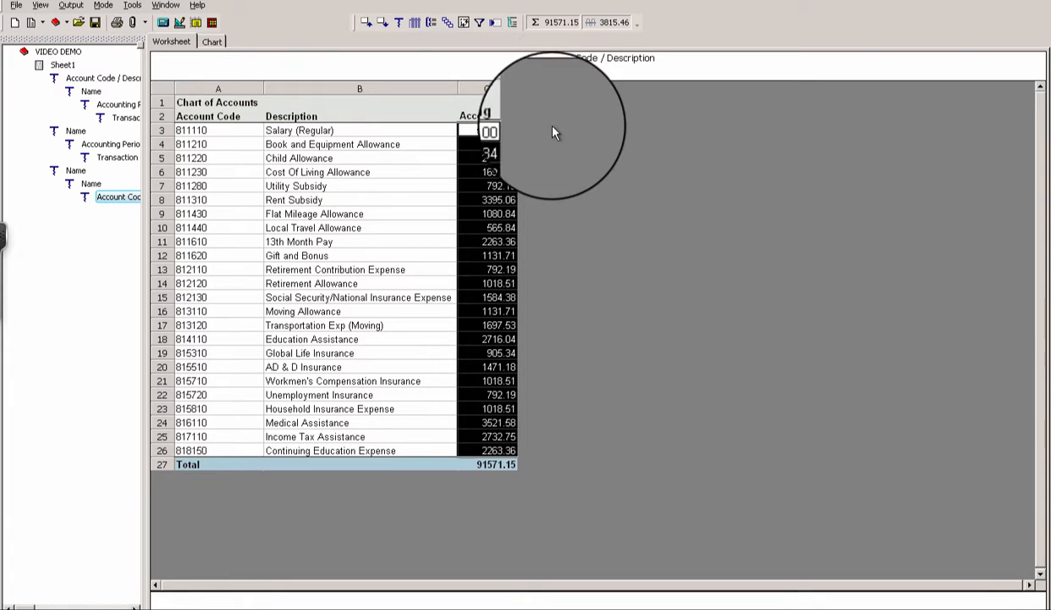
click(407, 43)
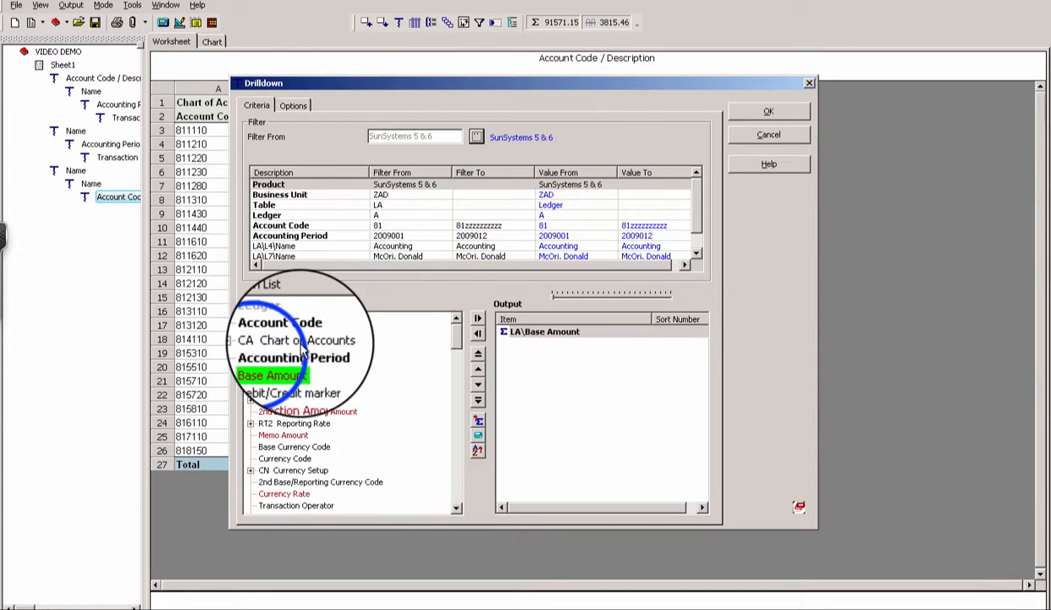
- Spread the accounts across periods 2009/001–2009/012, then select the 2009/002 Cost Of Living Allowance amount
double_click(273, 353)
click(755, 108)
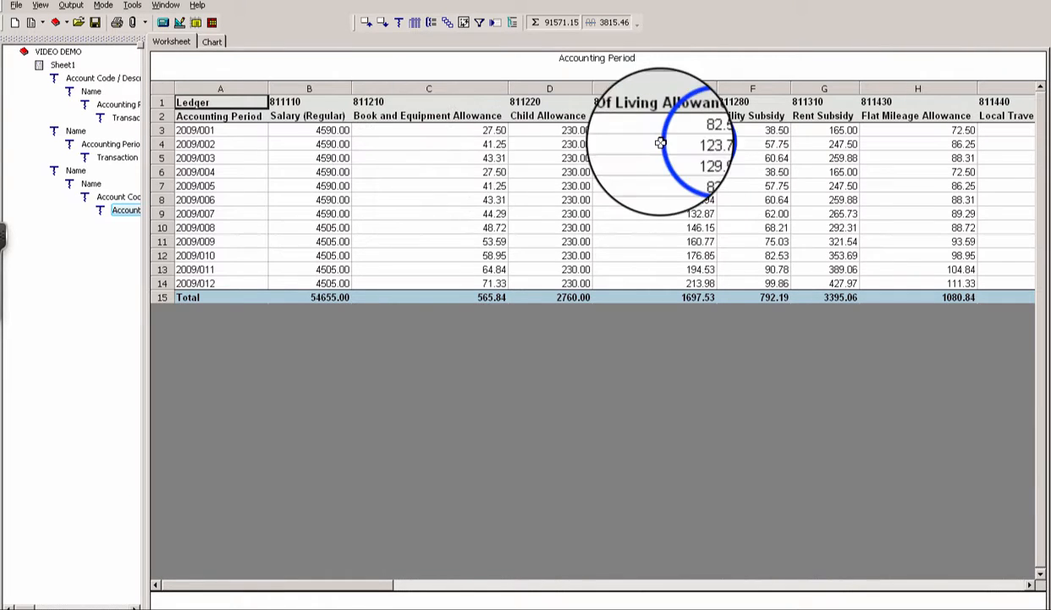
click(701, 145)
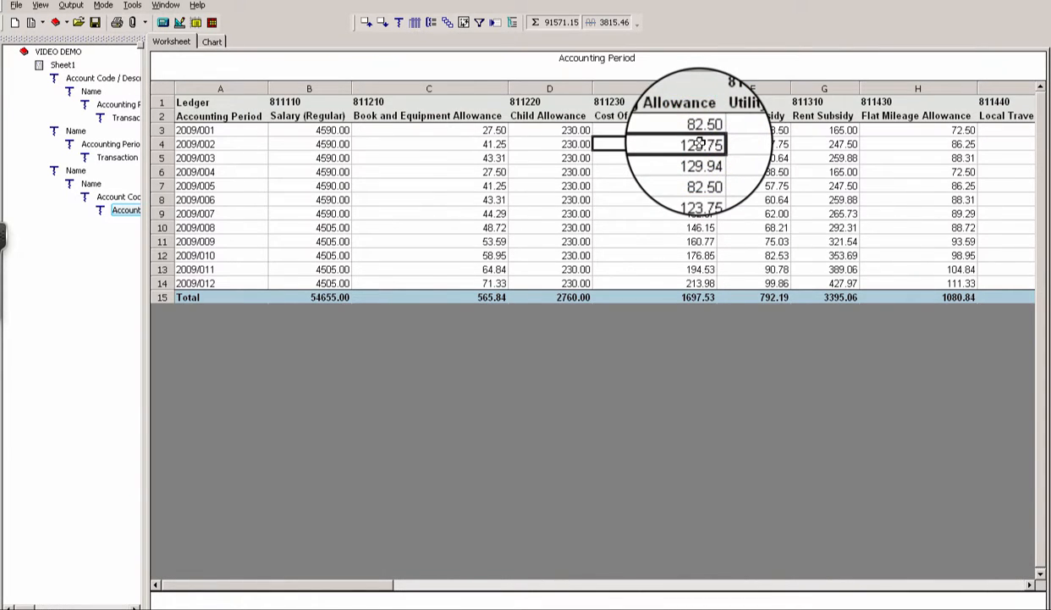
click(384, 23)
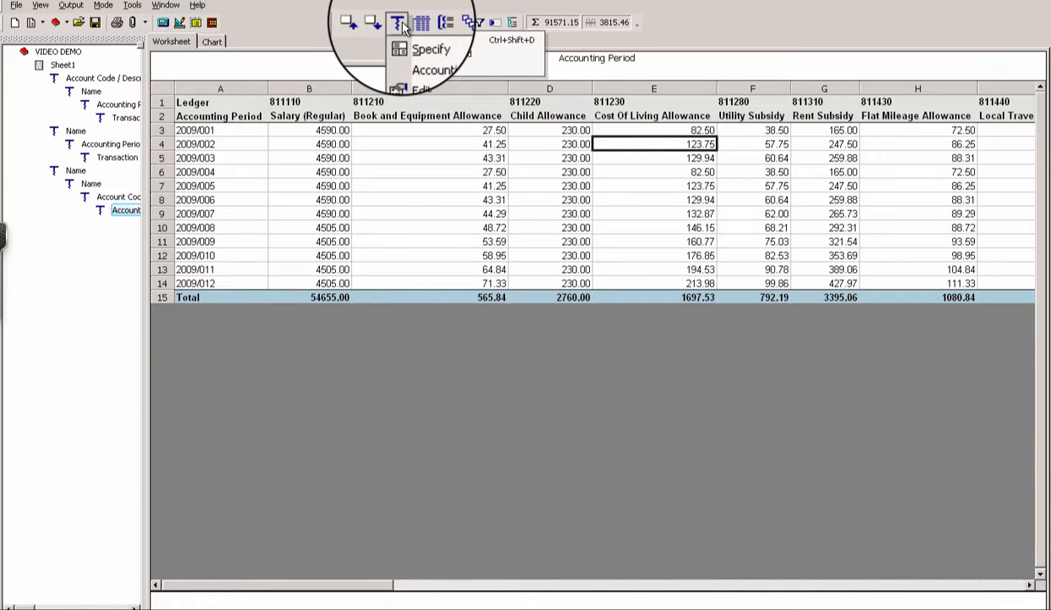
click(677, 151)
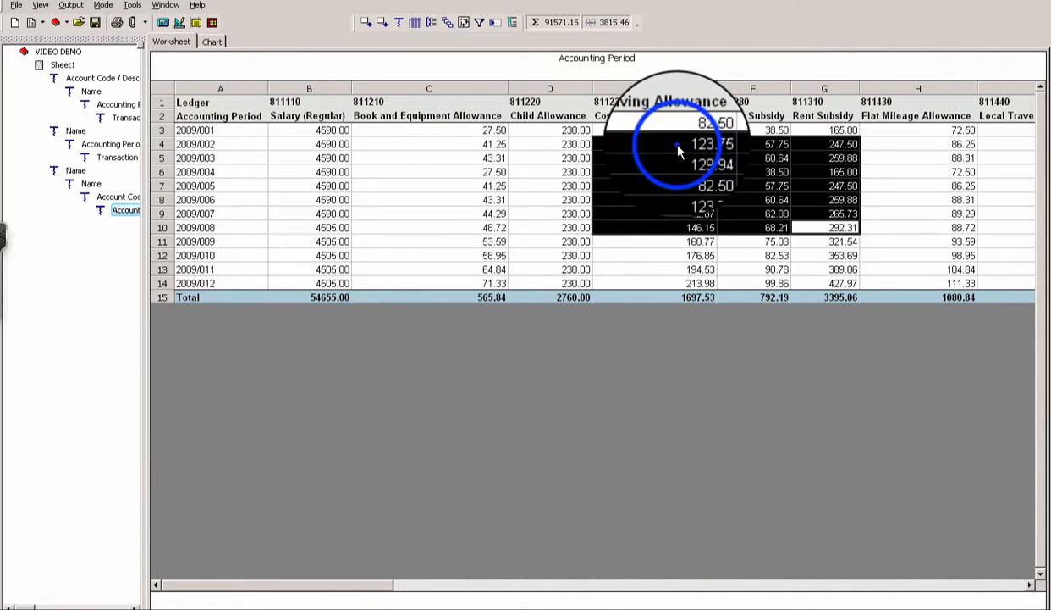
click(677, 145)
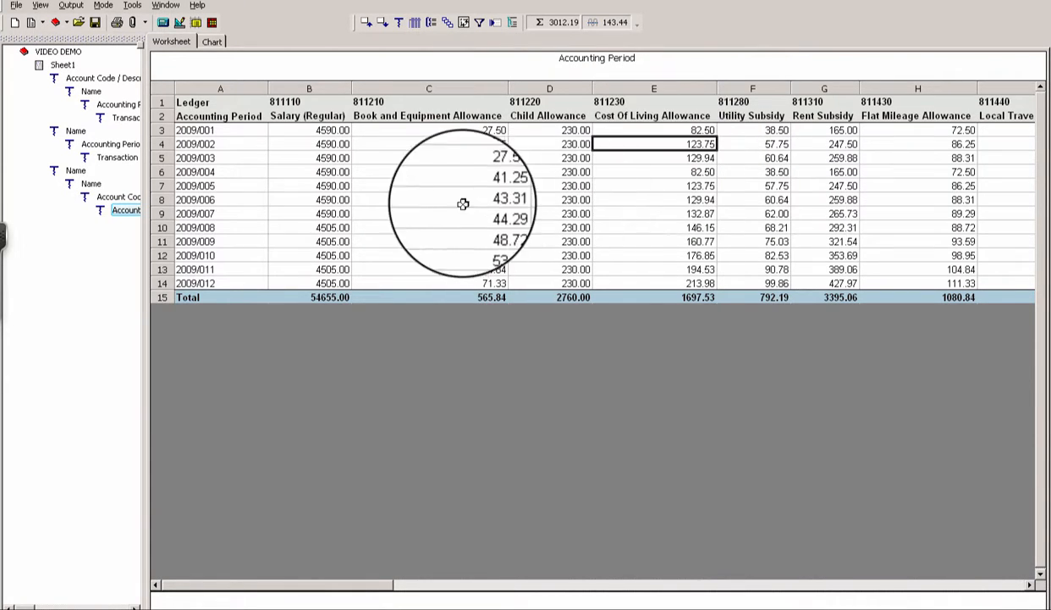